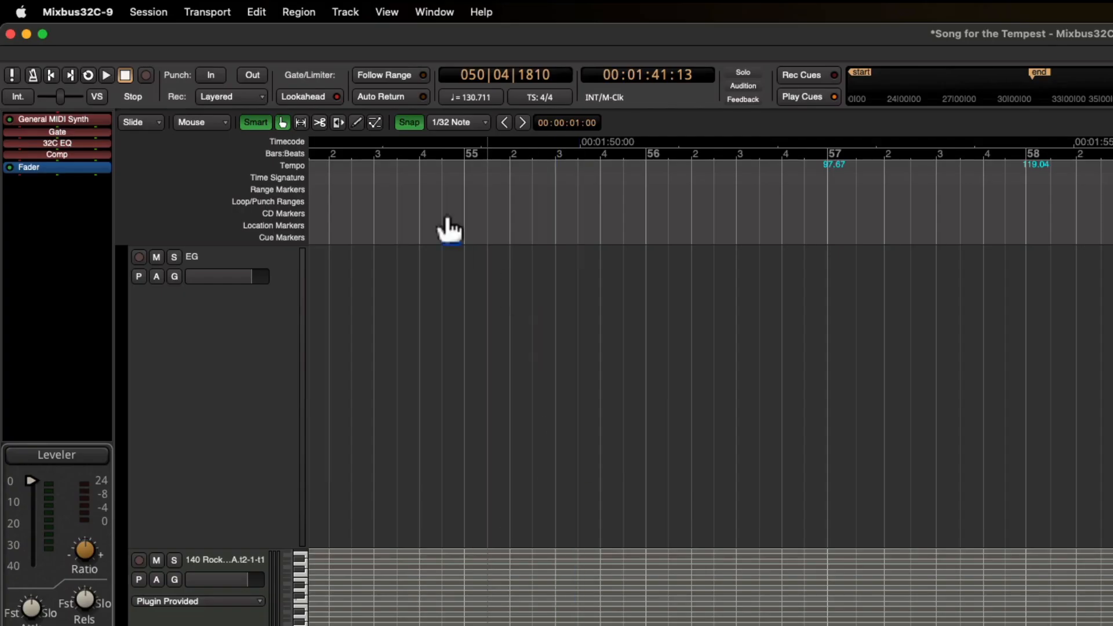
- Switch tempo editing to Map Tempo and drag the bar 57 line to remap the grid, to about 119.04 BPM
click(249, 10)
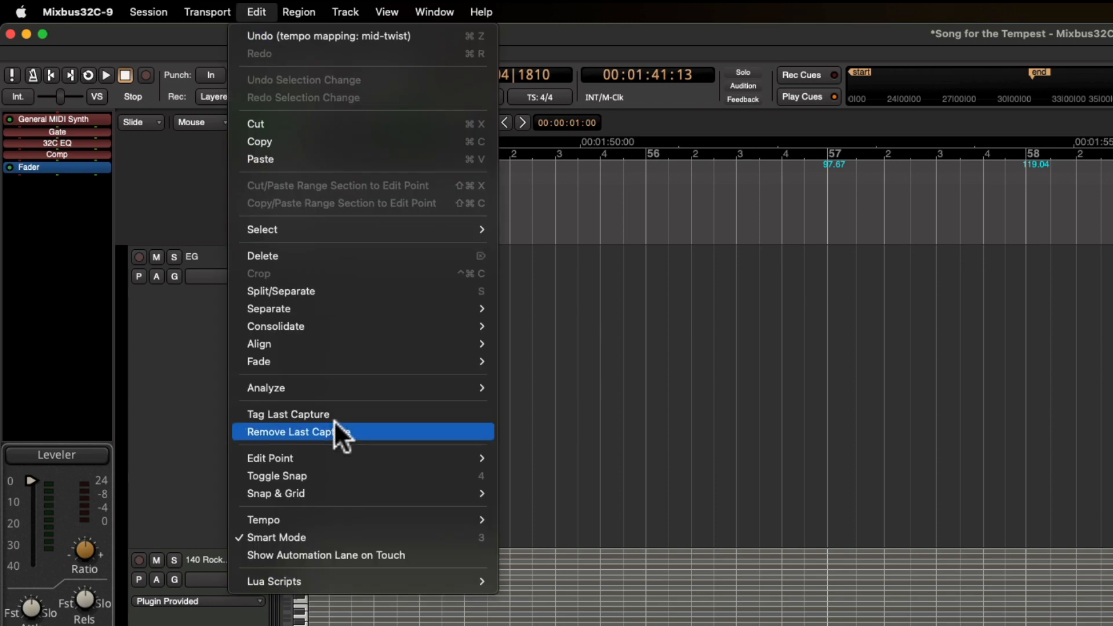
mouse_move(326, 517)
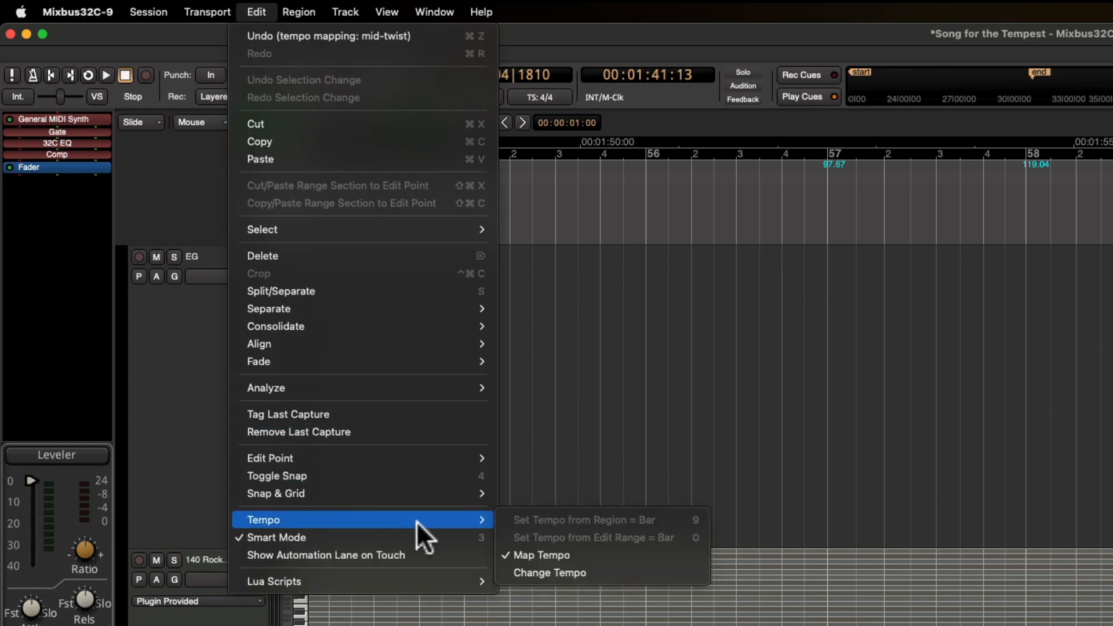
click(540, 554)
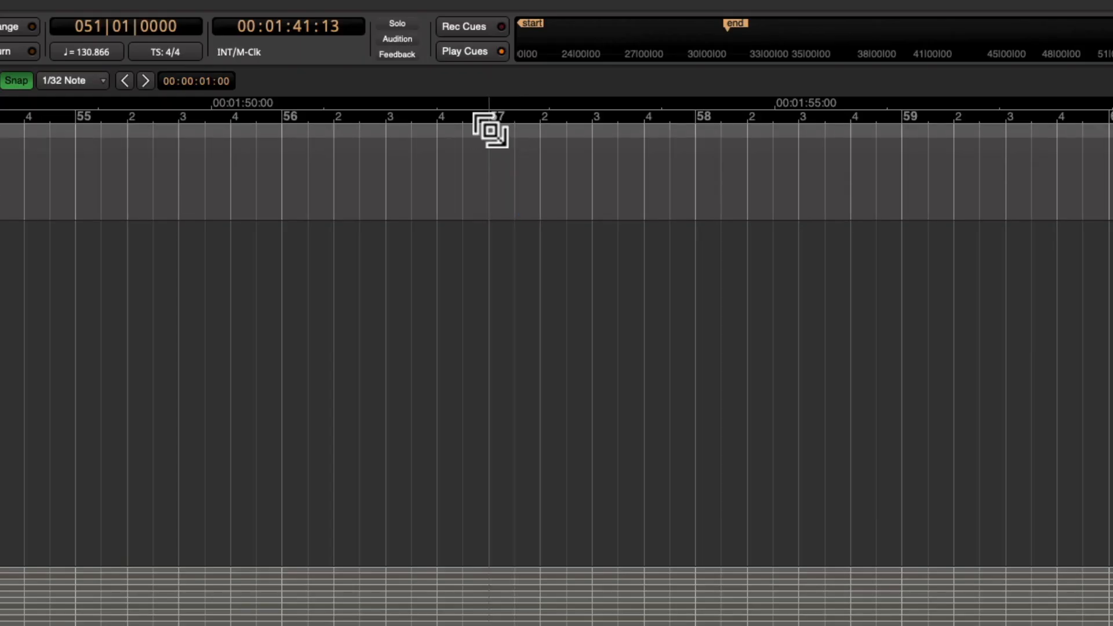
drag(491, 131, 777, 138)
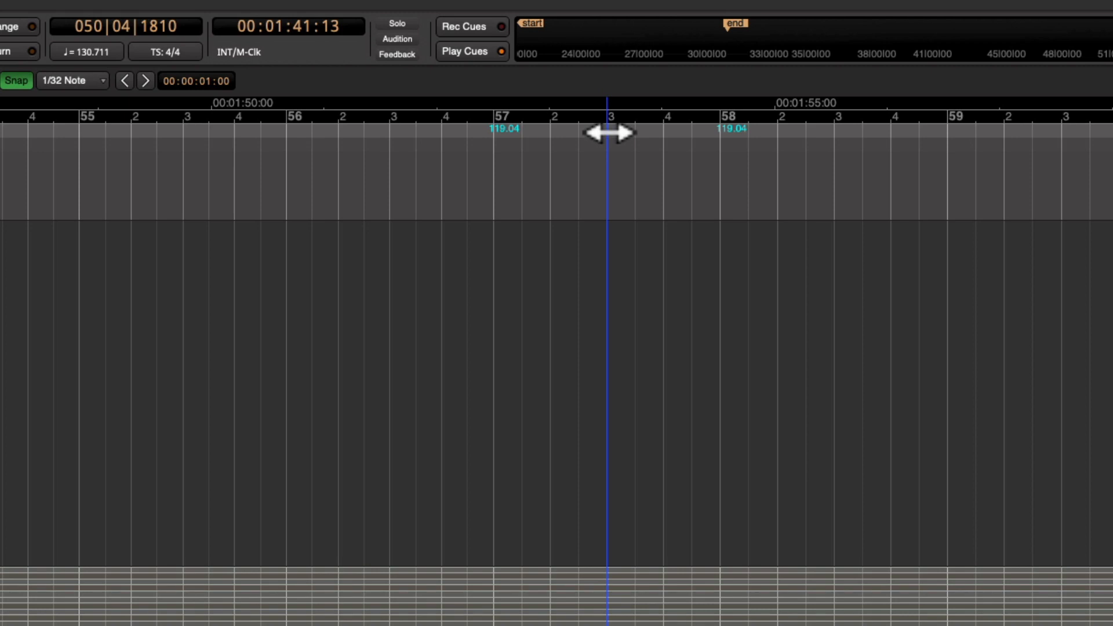
- Twist the tempo between the bar 57 and 58 markers, and drag the bar 37 line above the MIDI drum region
drag(609, 133, 862, 151)
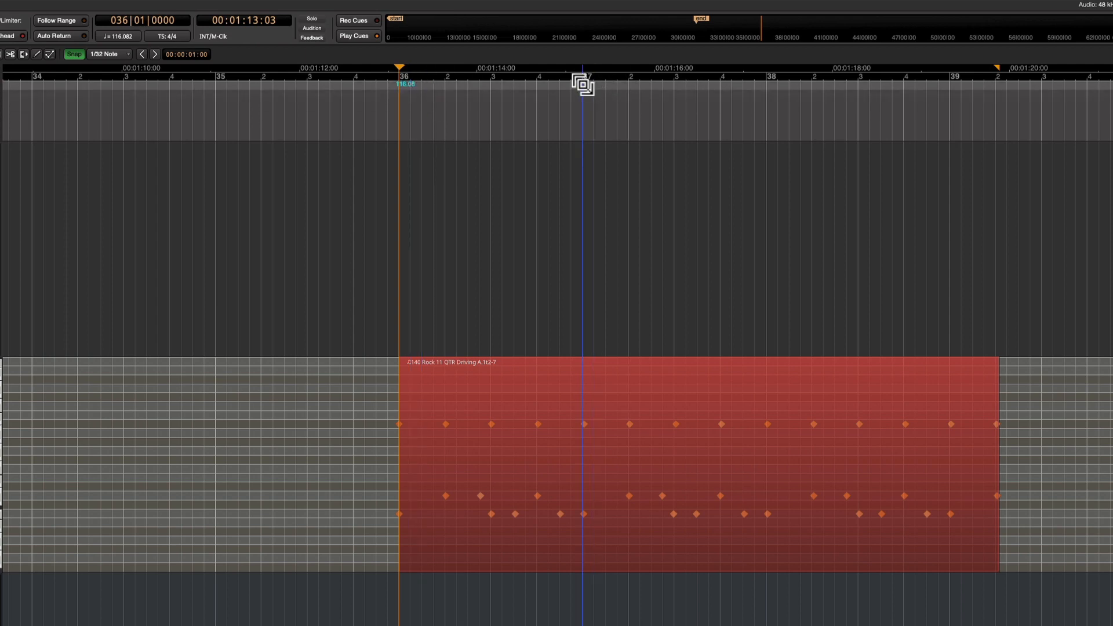
mouse_move(586, 86)
mouse_down()
mouse_move(750, 92)
mouse_move(790, 58)
mouse_move(695, 99)
mouse_move(592, 99)
mouse_move(761, 92)
mouse_move(575, 100)
mouse_move(586, 96)
mouse_up()
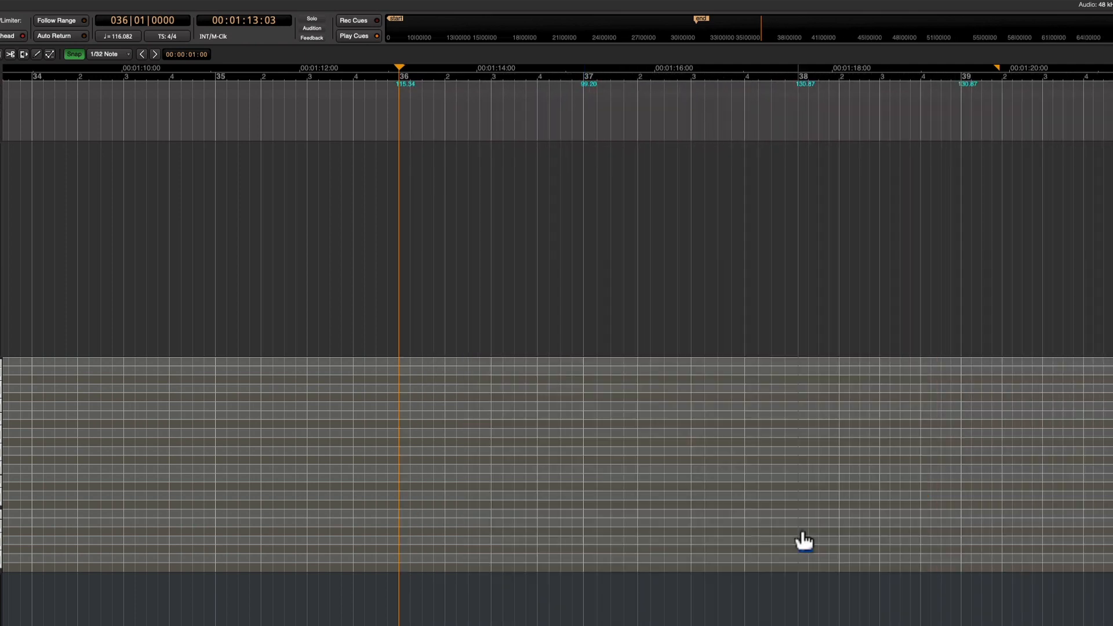
- Place the Groove Monkee clip 090 S01 Intro.mid on the drum track at bar 36 and play it back
key(shift+l)
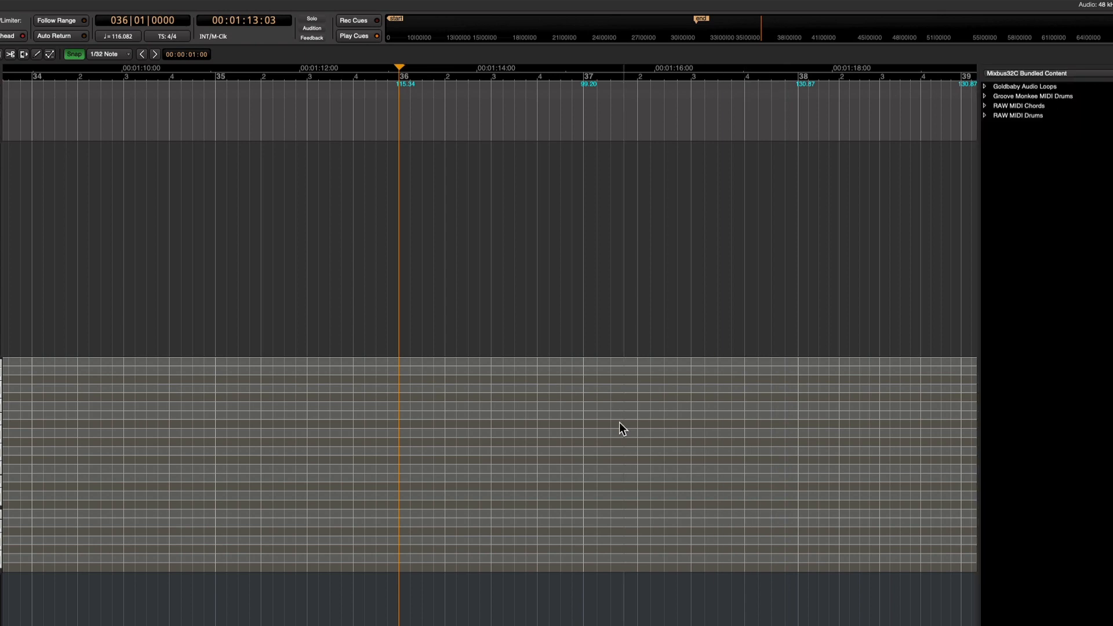
click(984, 96)
click(1038, 173)
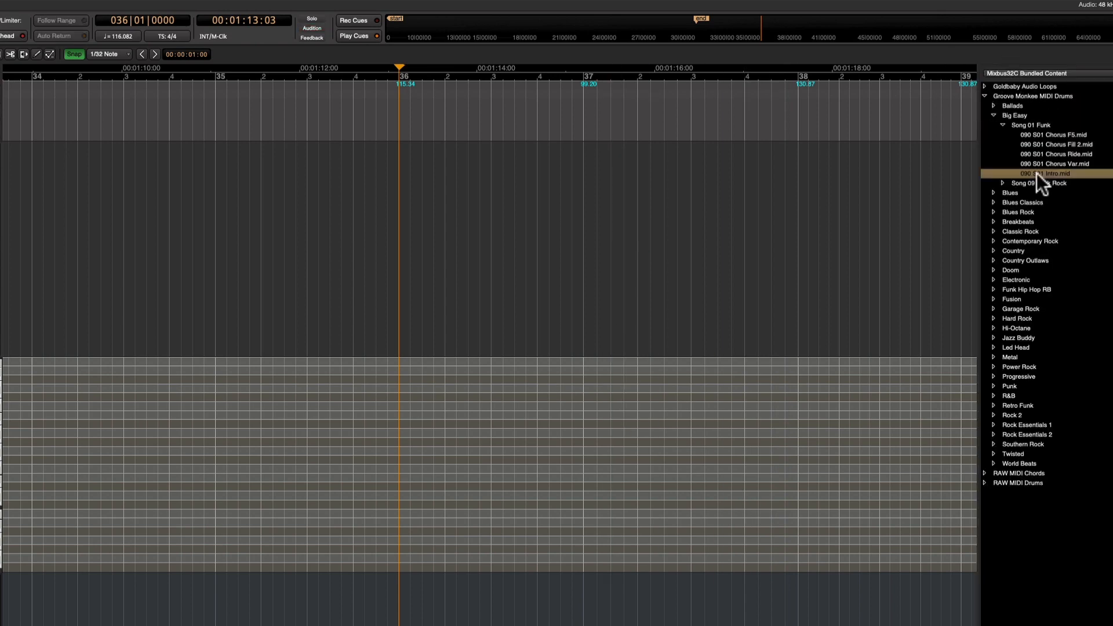
drag(1037, 173, 410, 429)
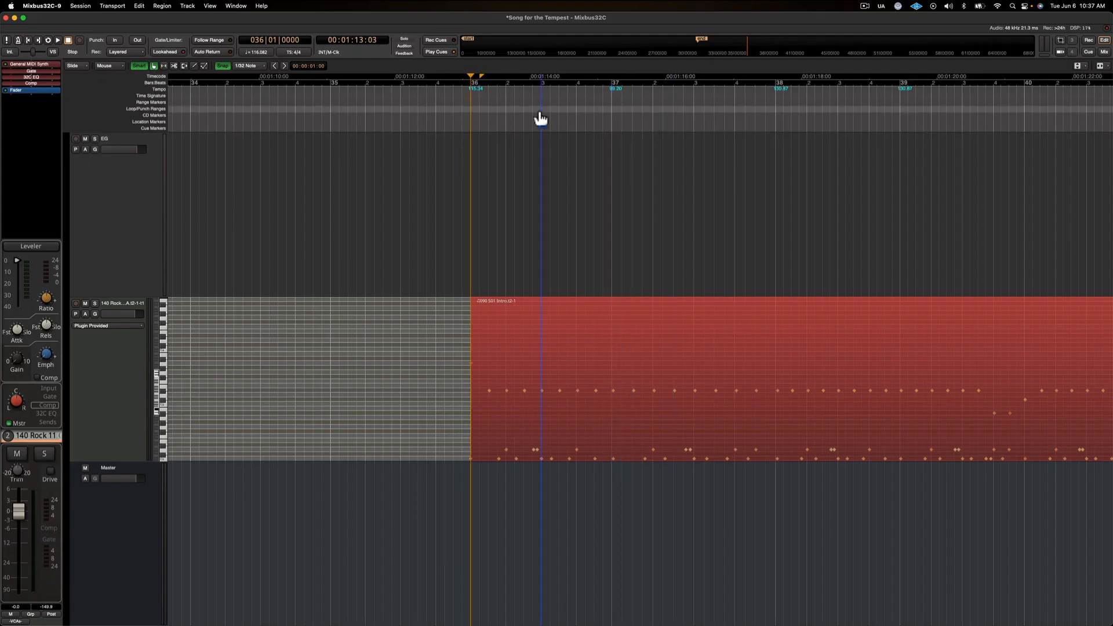
key(space)
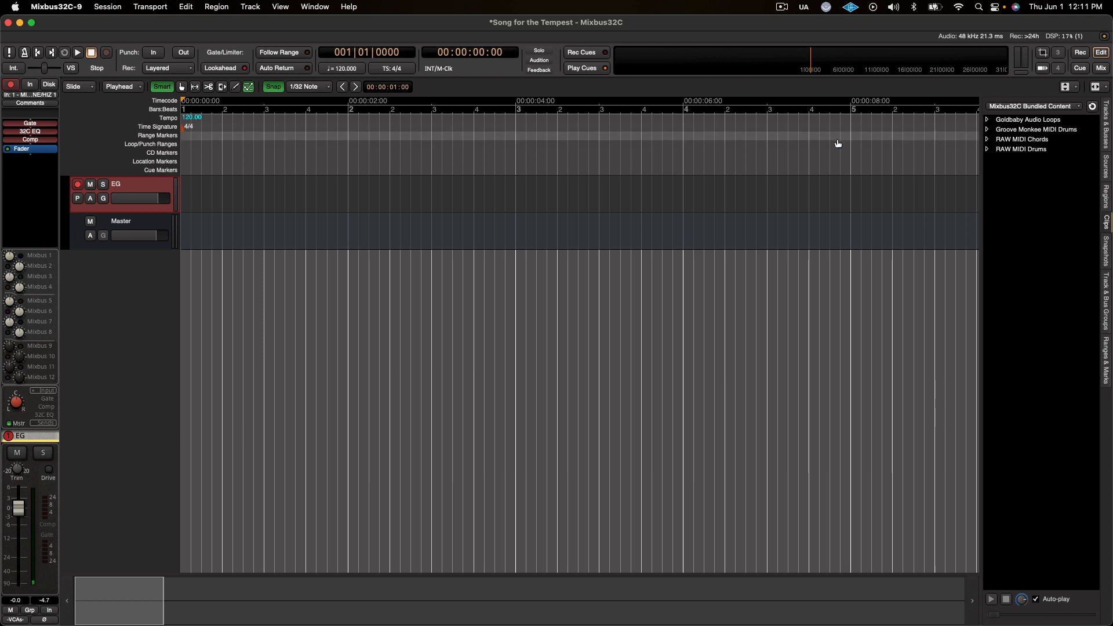
- Record a take on the EG track starting at bar 5, and return the playhead to the session start
click(852, 145)
key(minus)
key(minus)
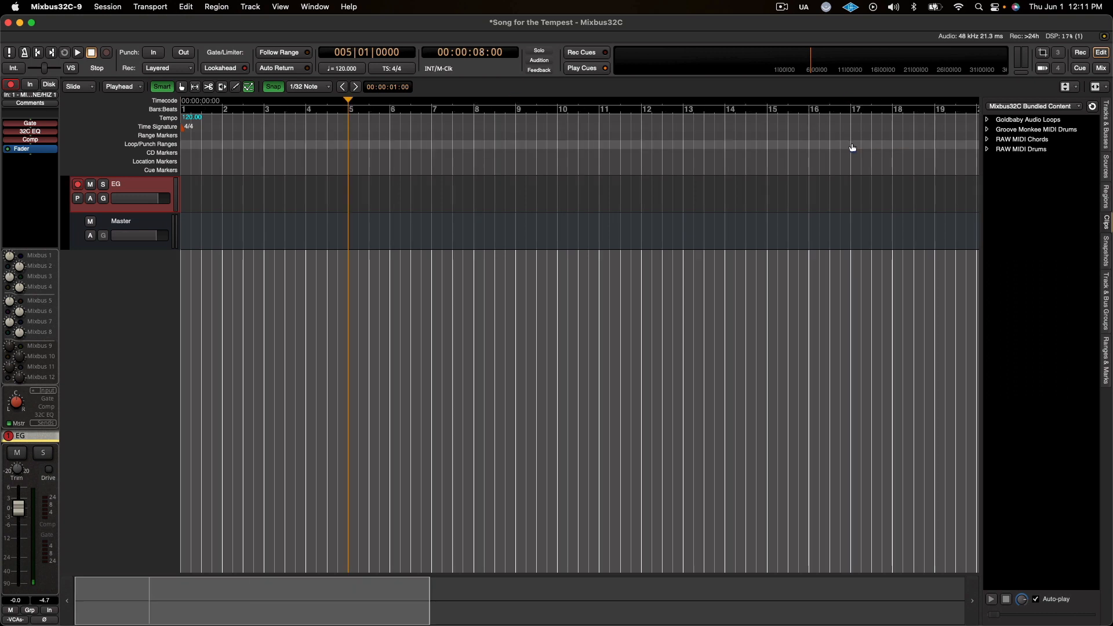
key(shift+r)
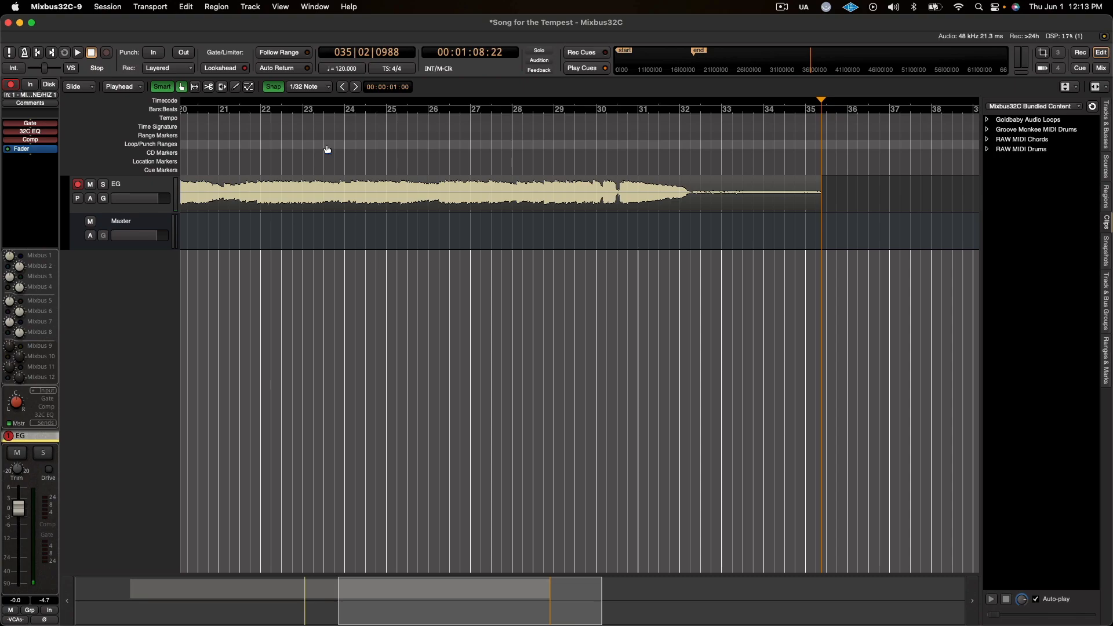
click(326, 144)
key(Home)
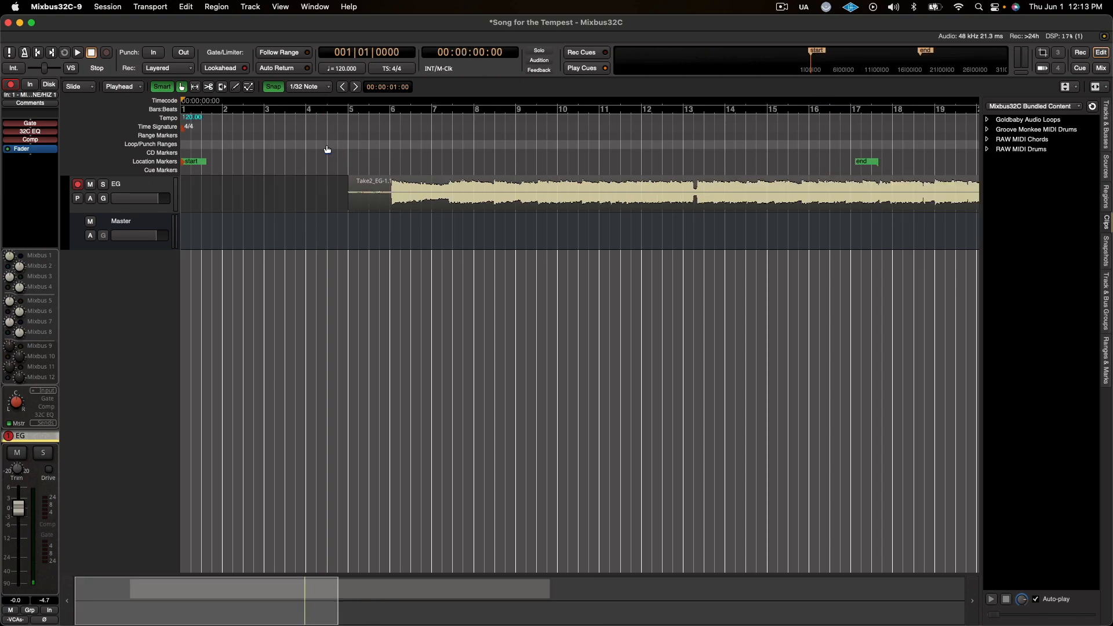
- Drag the bar 6 line onto the guitar's first note in the EG take, mapping the lead-in to about 119.14 BPM
click(392, 126)
scroll(385, 142, up, 4)
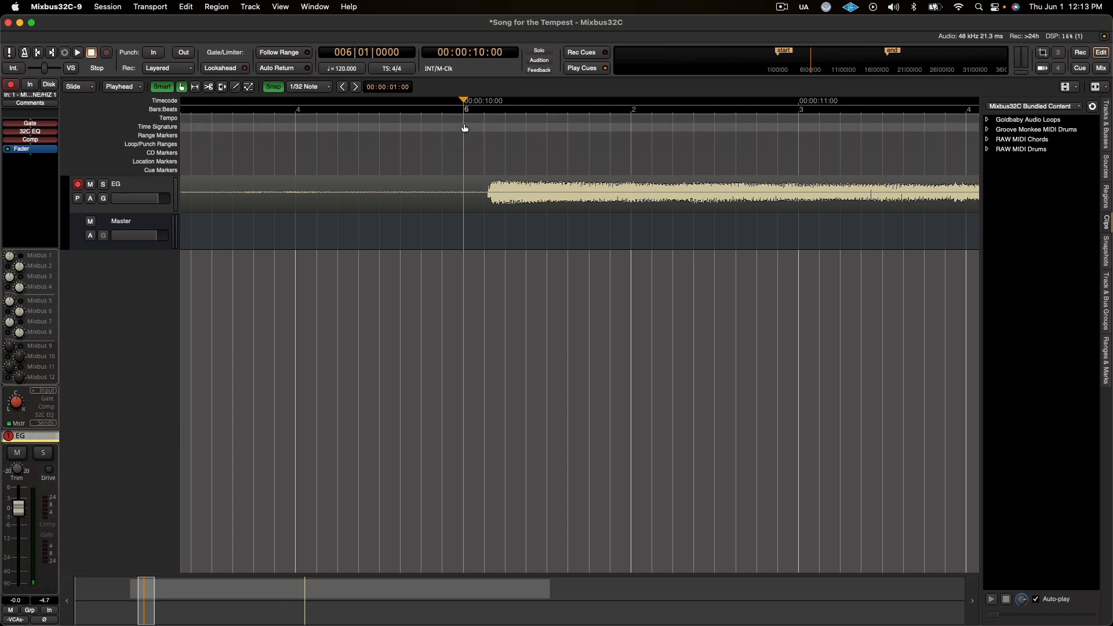
drag(463, 117, 479, 123)
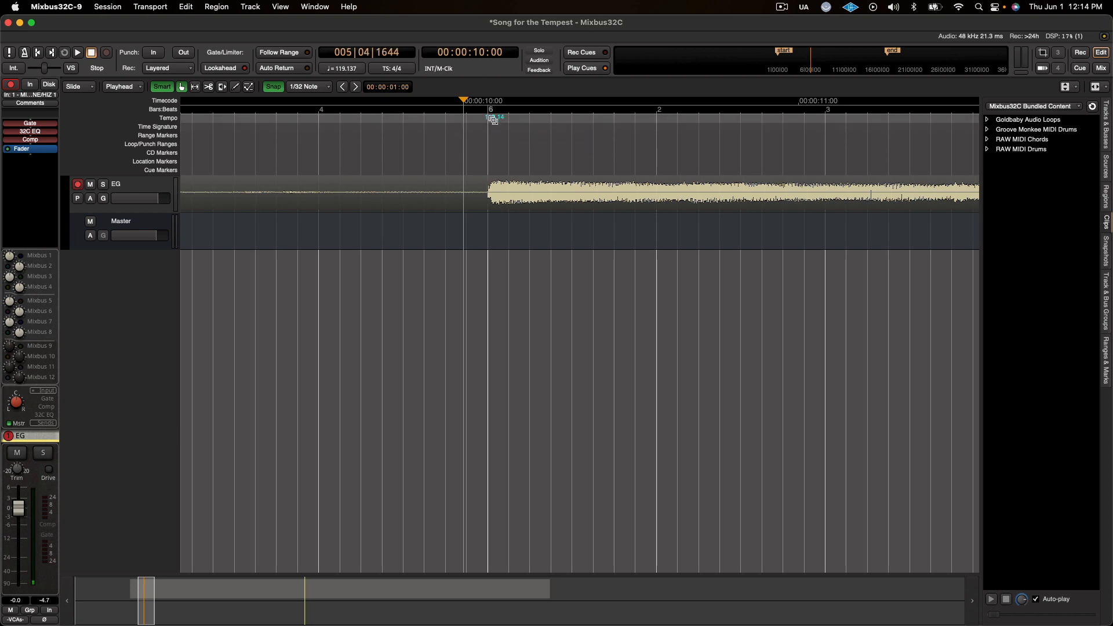
- Play the take's opening and move the bar 7 line until beat 2 meets the guitar attack, at about 109.31 BPM
scroll(499, 129, down, 2)
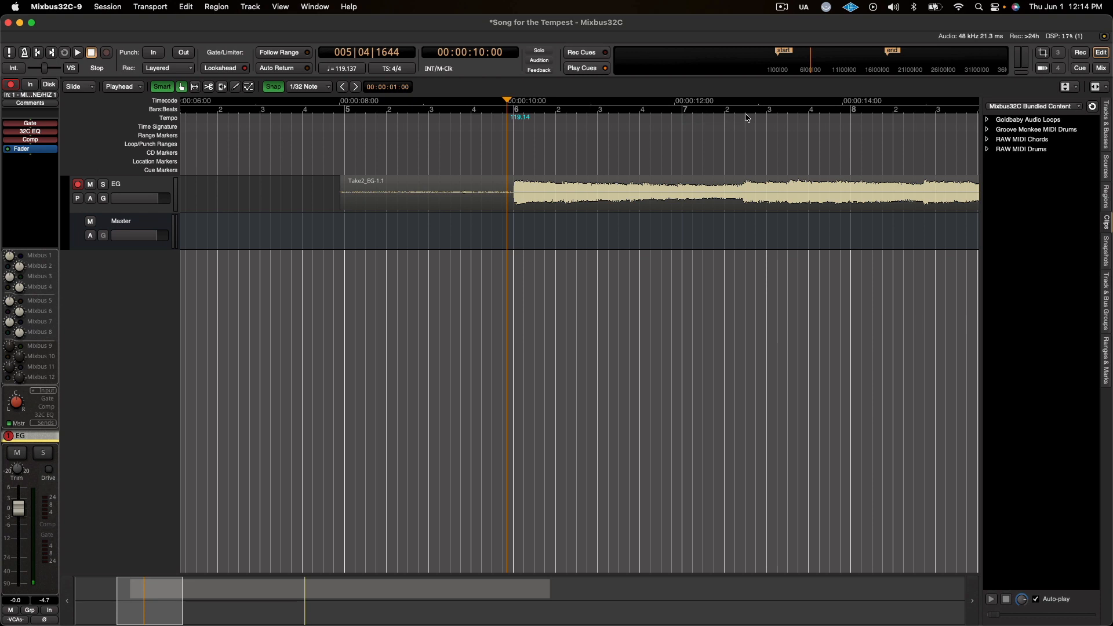
click(503, 164)
key(space)
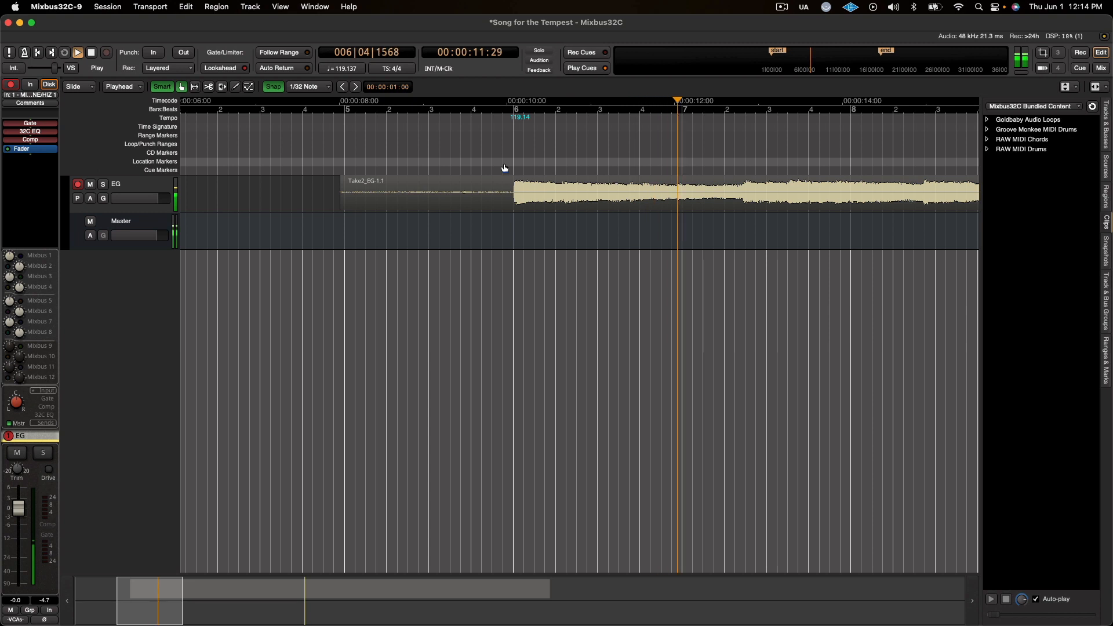
click(481, 148)
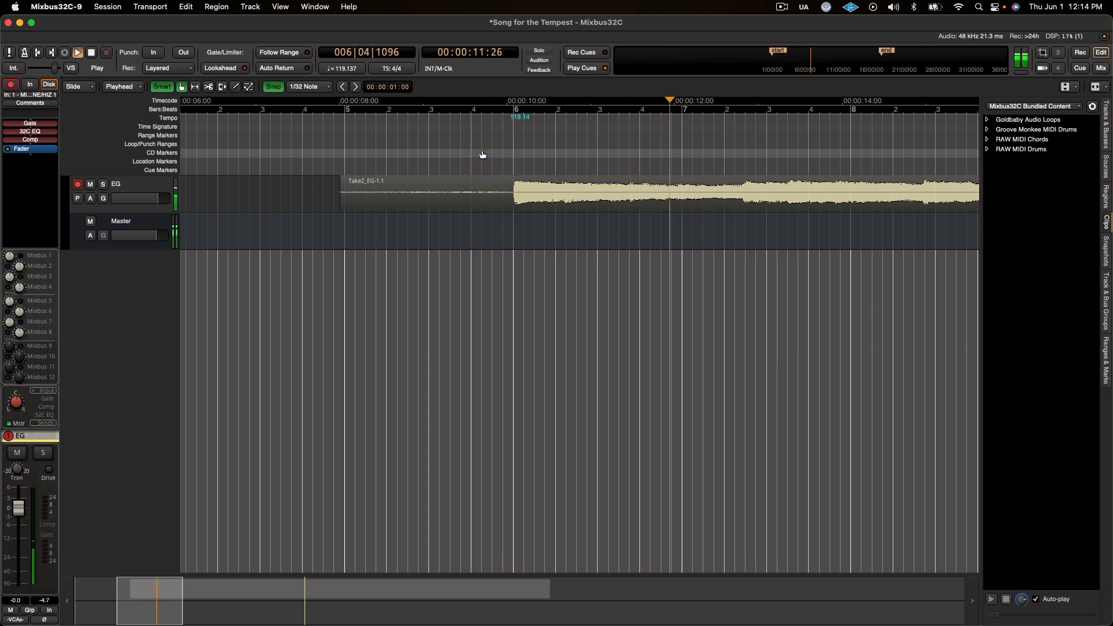
key(space)
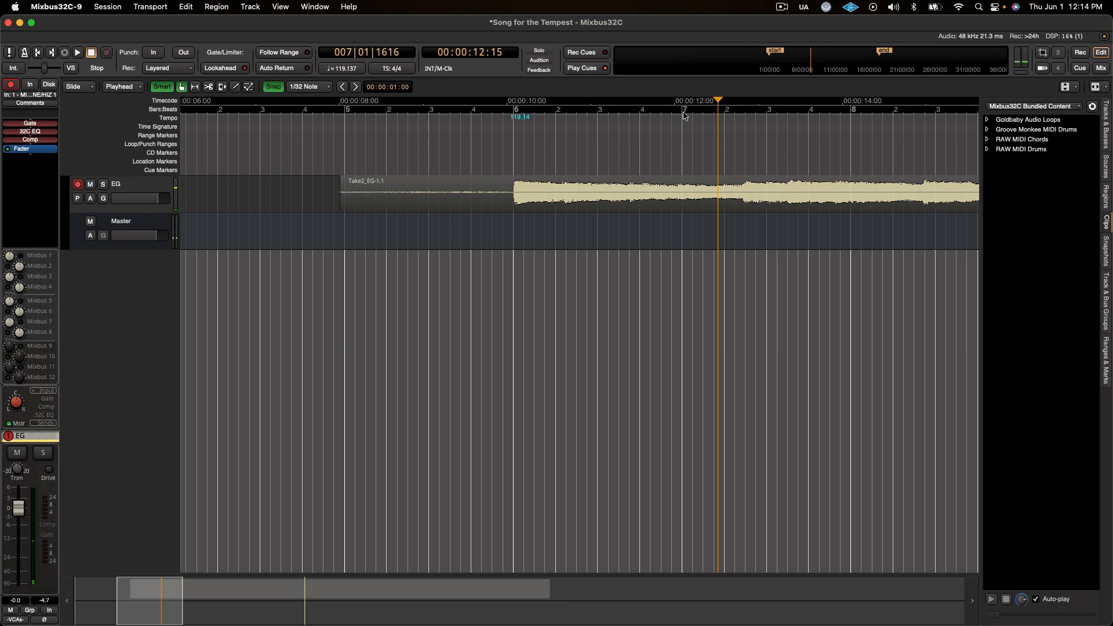
drag(683, 119, 729, 137)
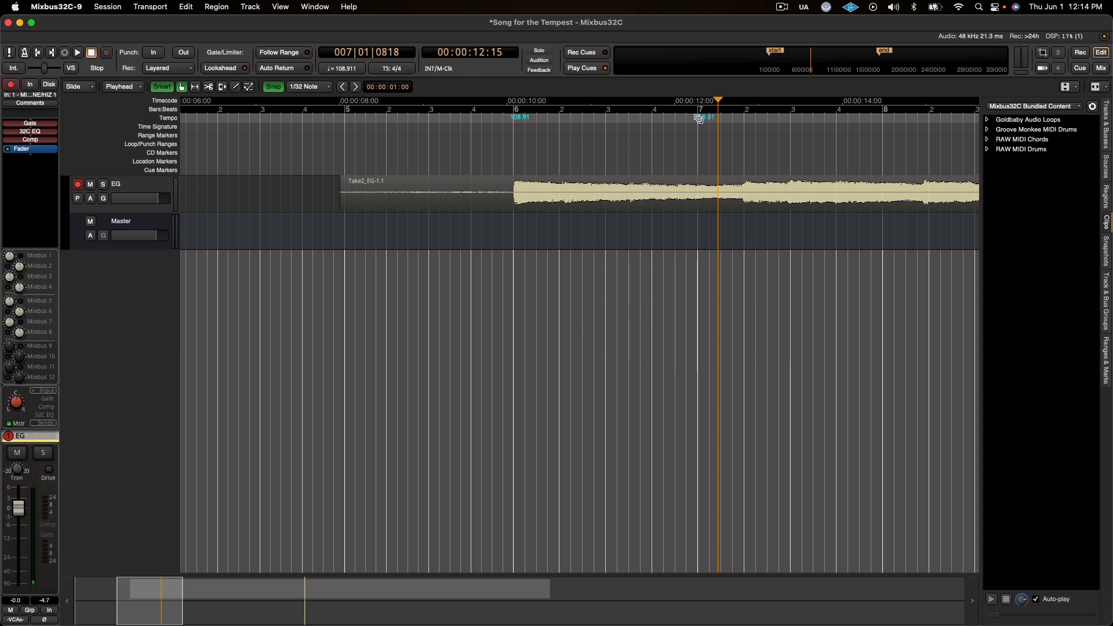
drag(699, 119, 697, 119)
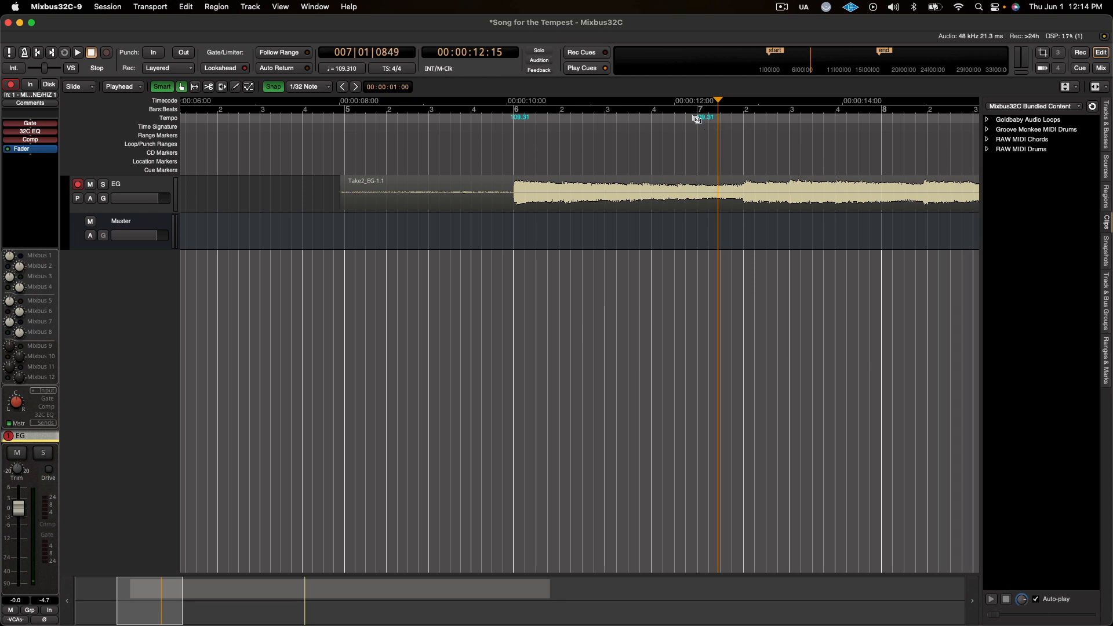
- Listen from before bar 6 and pull the bar 8 line earlier to match the guitar, at about 111.04 BPM
click(474, 152)
key(space)
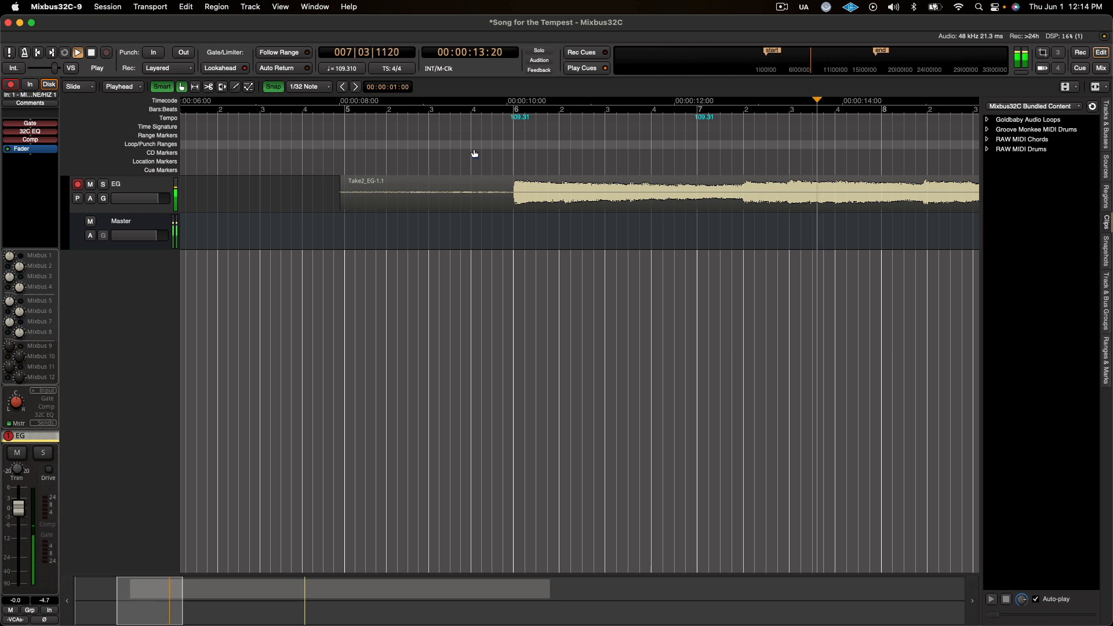
key(space)
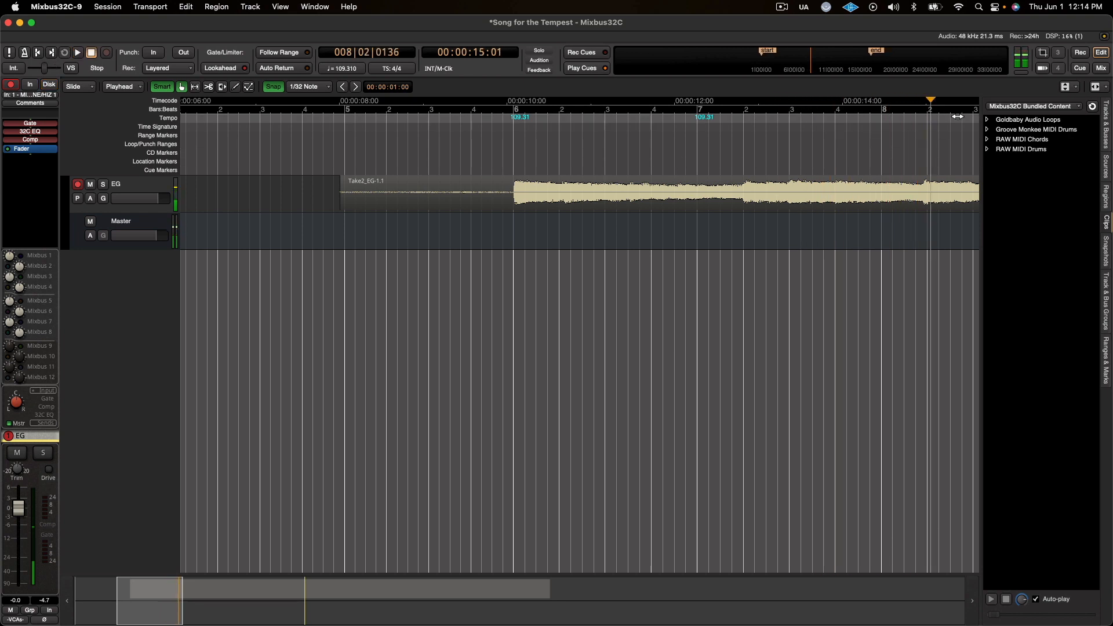
drag(883, 119, 878, 123)
drag(879, 122, 852, 130)
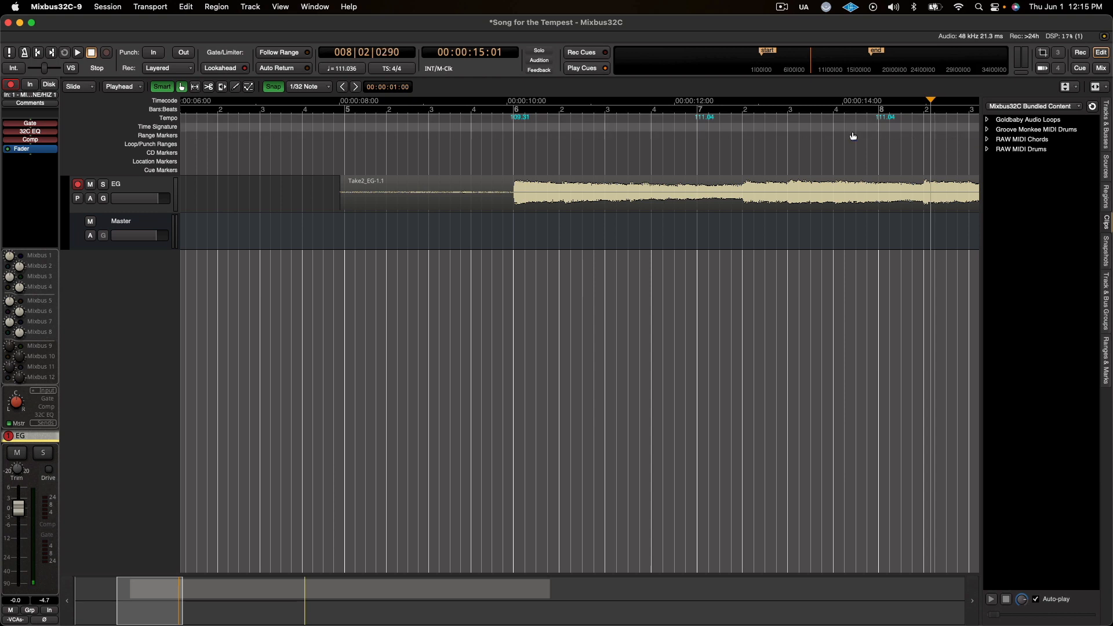
- Play through to bar 10 and shift the bar 9 line earlier to follow the guitar, at about 112.36 BPM
click(481, 139)
key(space)
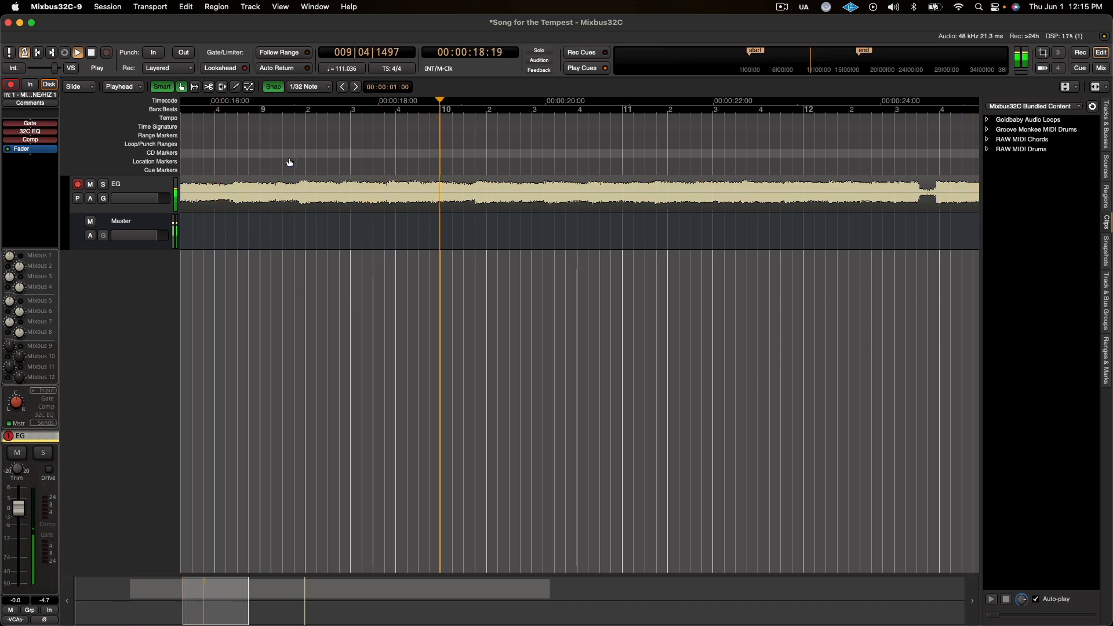
key(space)
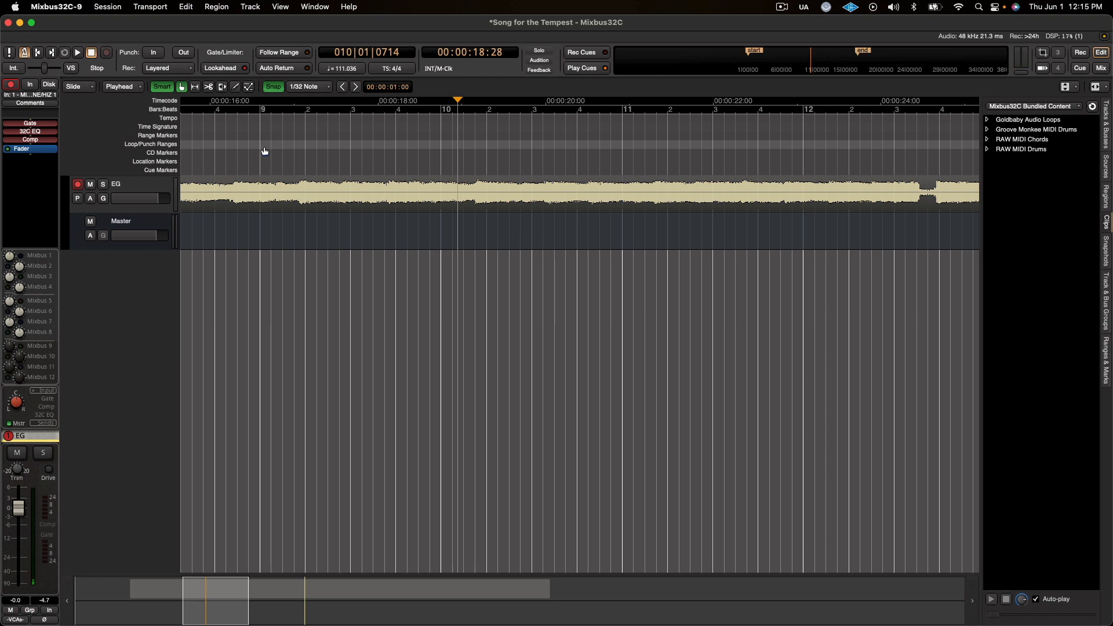
scroll(265, 151, left, 5)
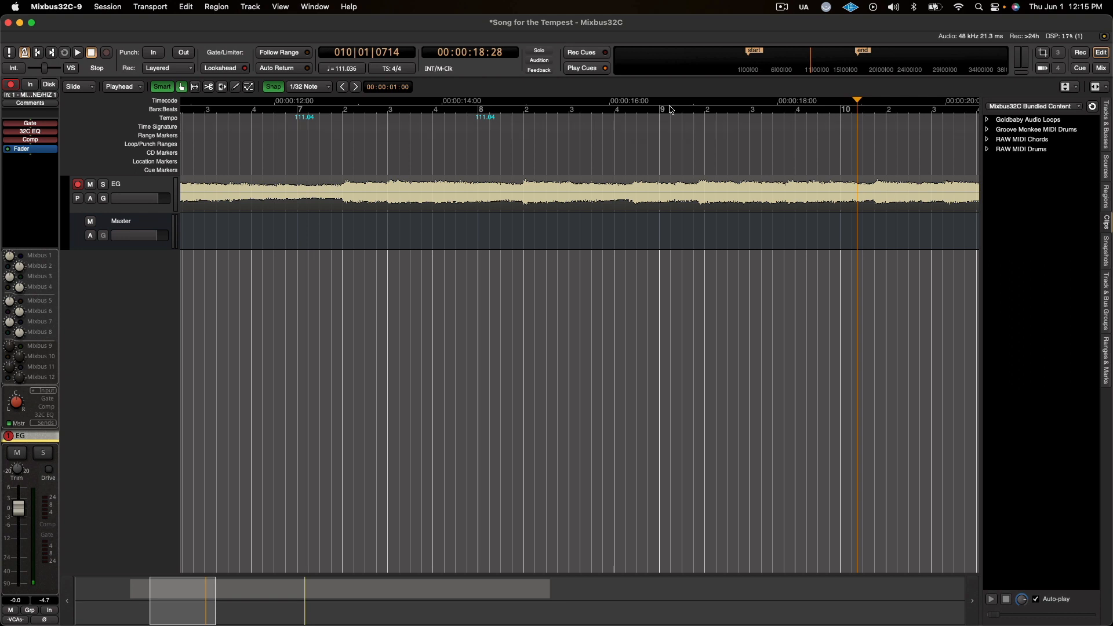
drag(659, 117, 652, 126)
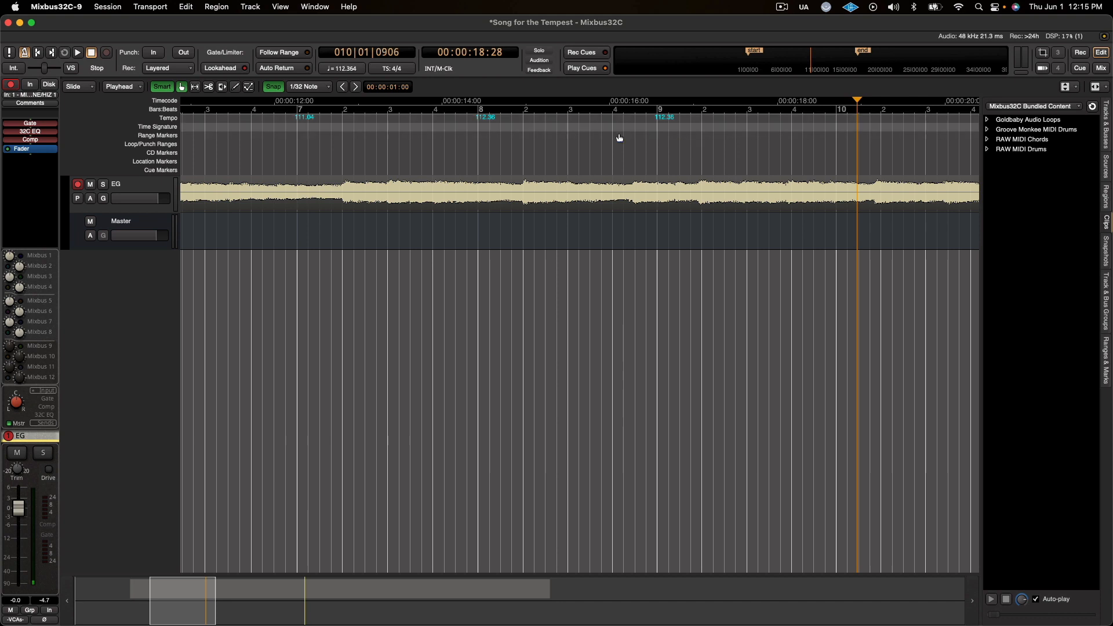
- Play back from bar 7 and move the bar 10 line earlier onto the performance, at about 115.55 BPM
click(382, 146)
key(space)
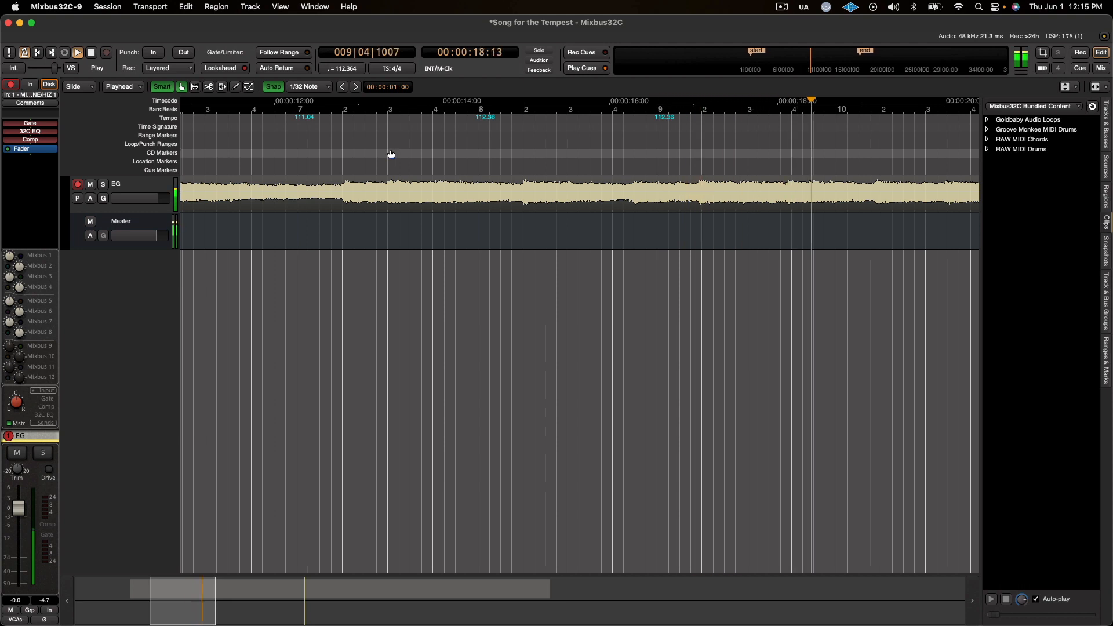
key(space)
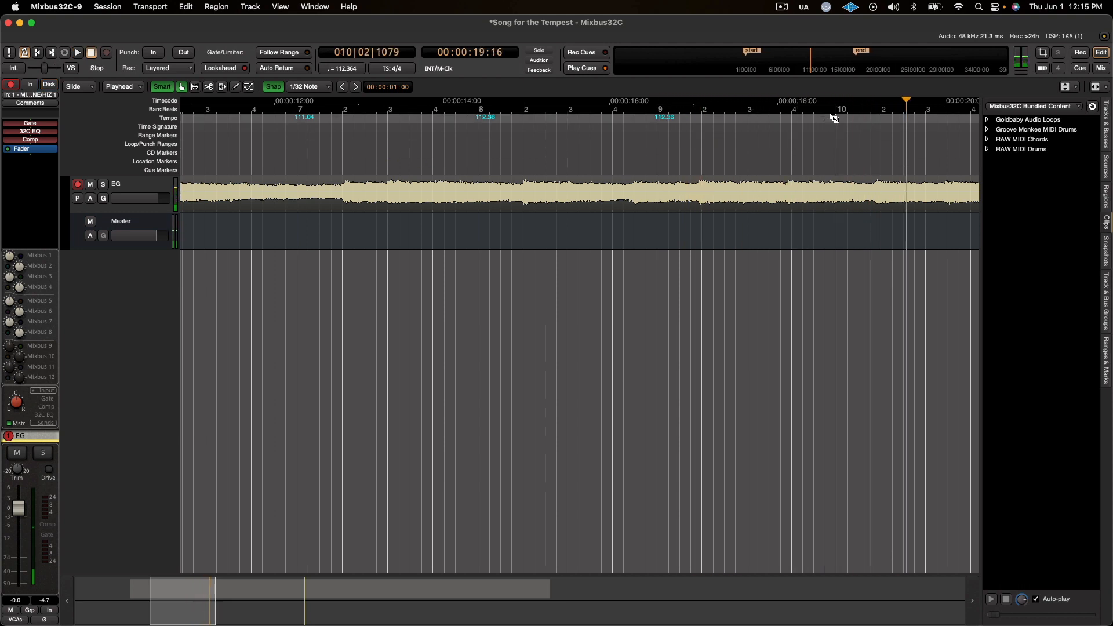
drag(834, 118, 821, 129)
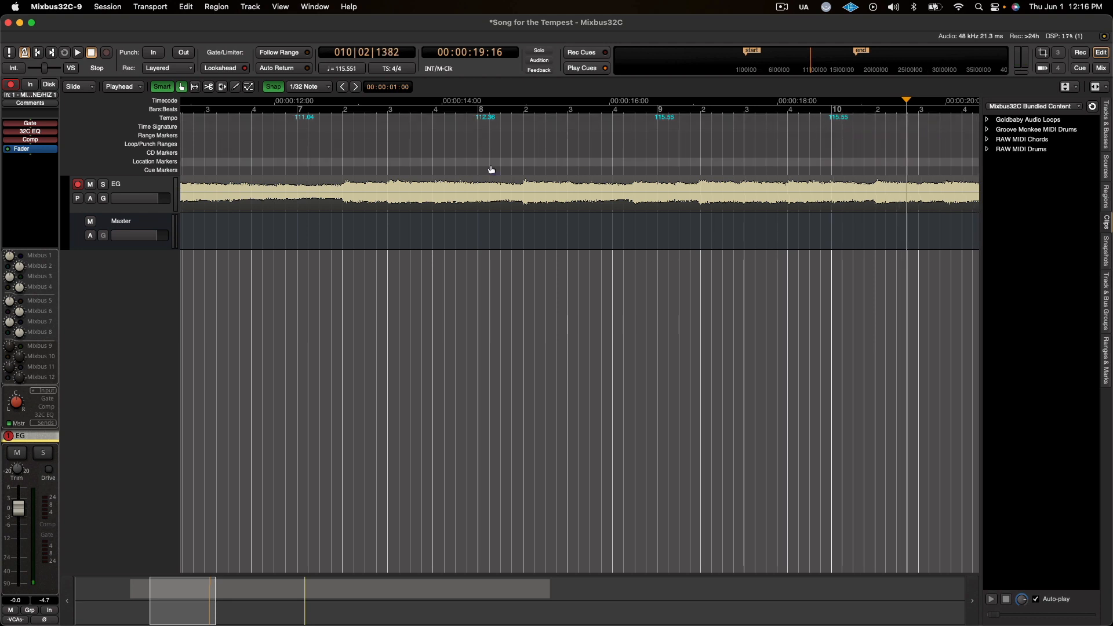
- Play through to bar 12 and nudge the bar 12 line later to match the guitar, at about 114.62 BPM
click(255, 144)
key(space)
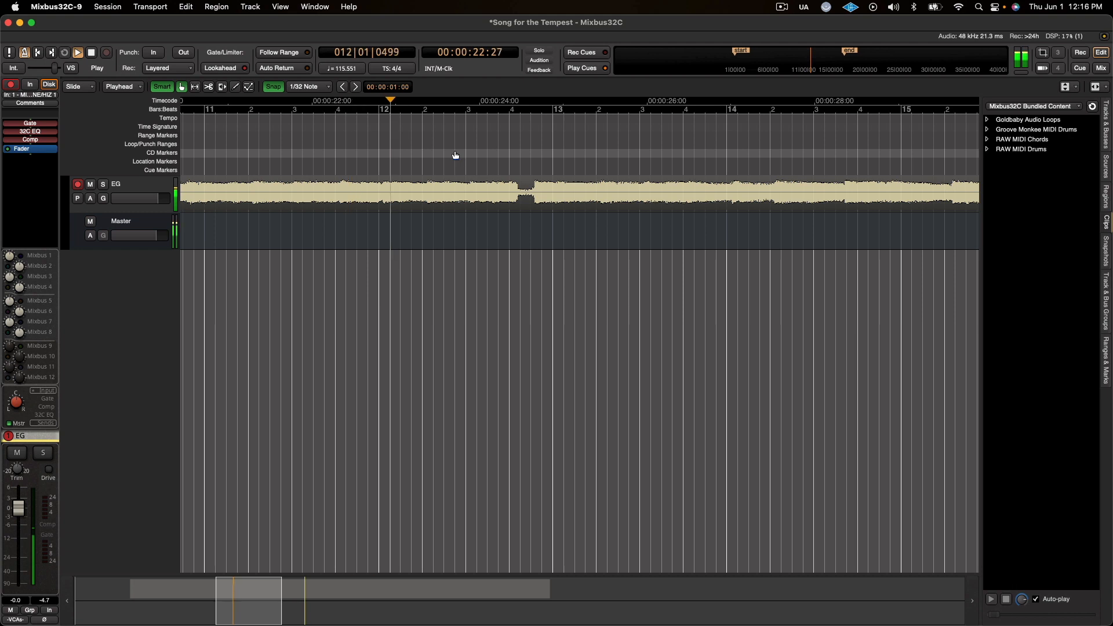
key(space)
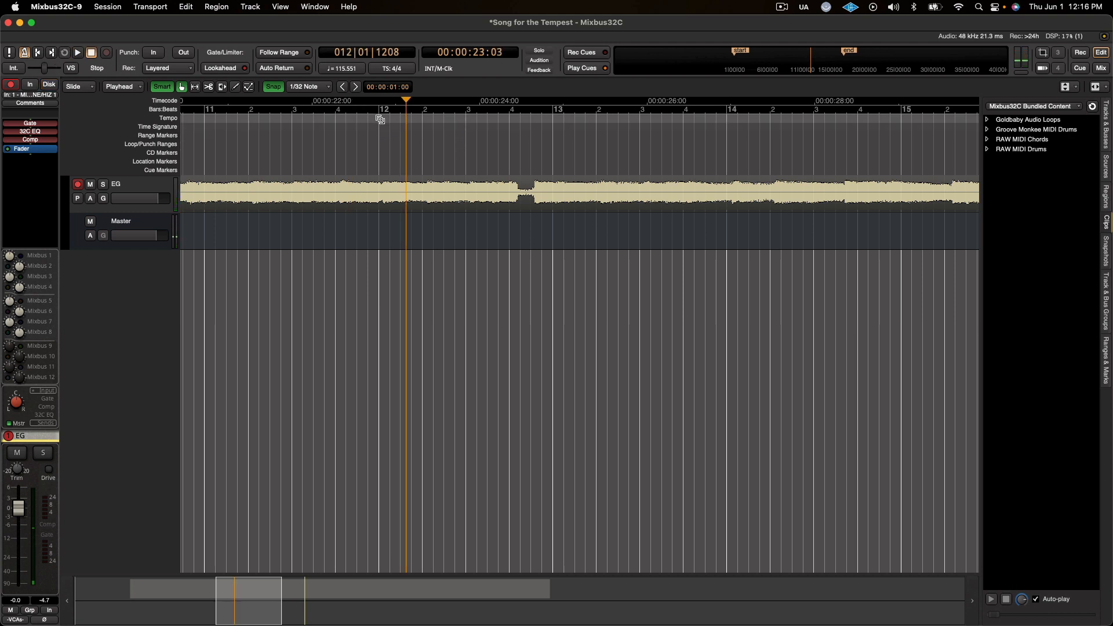
drag(380, 119, 383, 125)
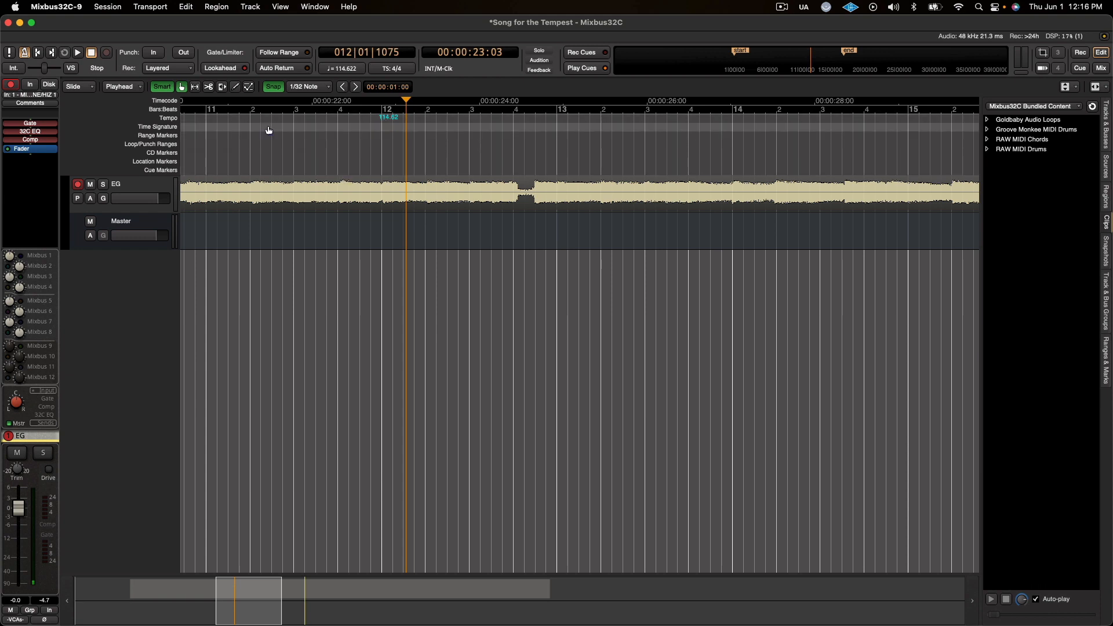
scroll(212, 129, left, 5)
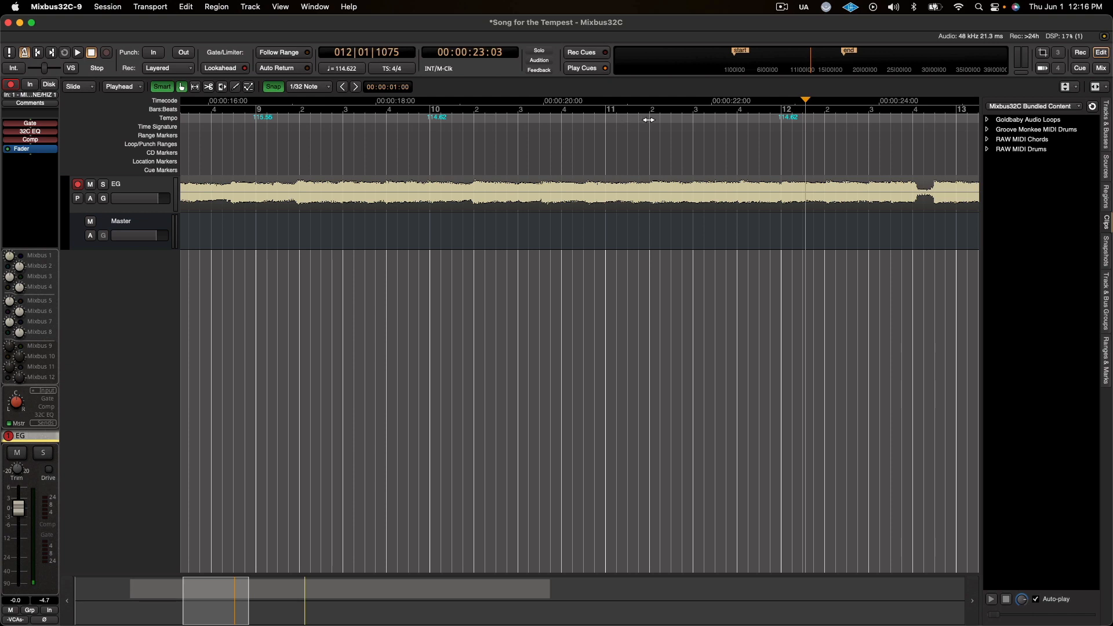
- Nudge the bar 11 line slightly later, at about 113.38 BPM from bar 10, and play back from bar 9
drag(648, 119, 658, 117)
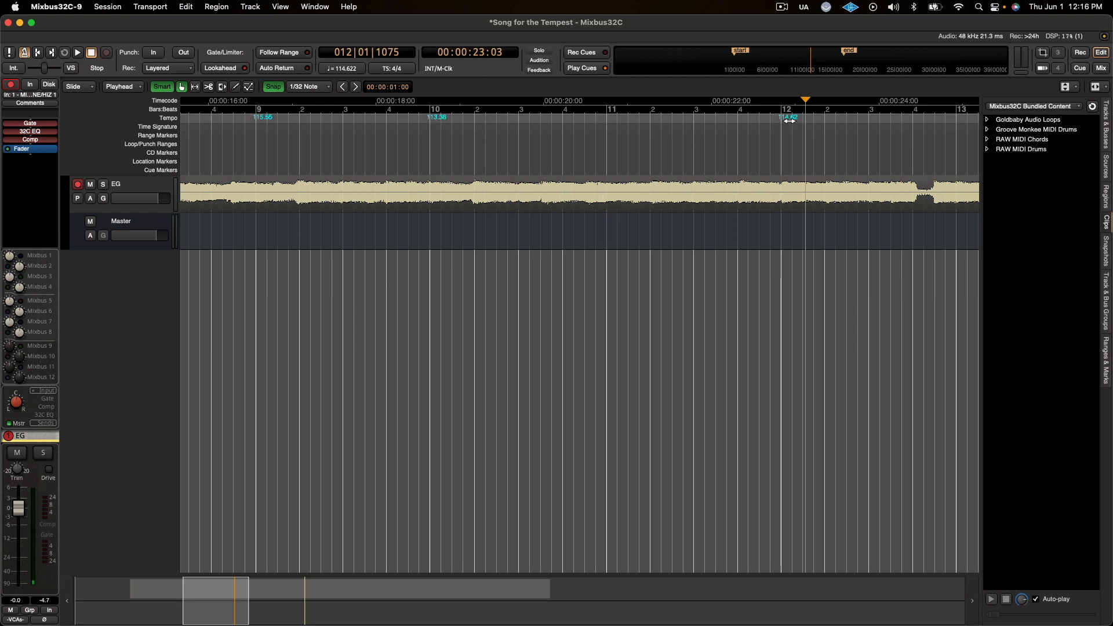
click(347, 127)
key(space)
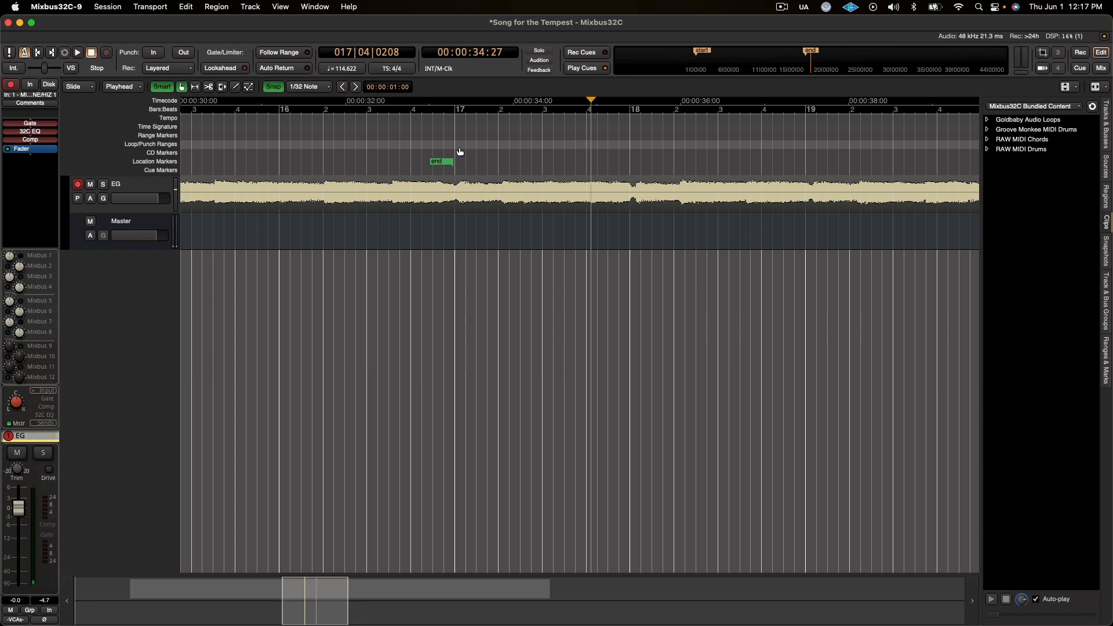
- Listen again from bar 13 beat 4 and nudge the bar 16 line later onto the guitar, at about 113.82 BPM
scroll(480, 147, left, 1)
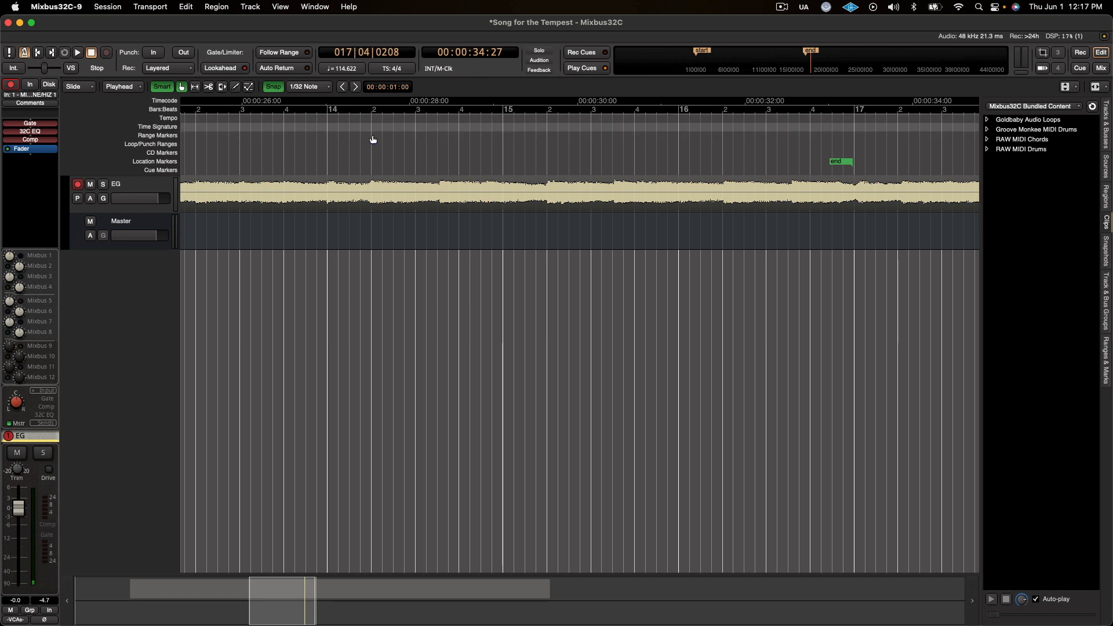
click(283, 156)
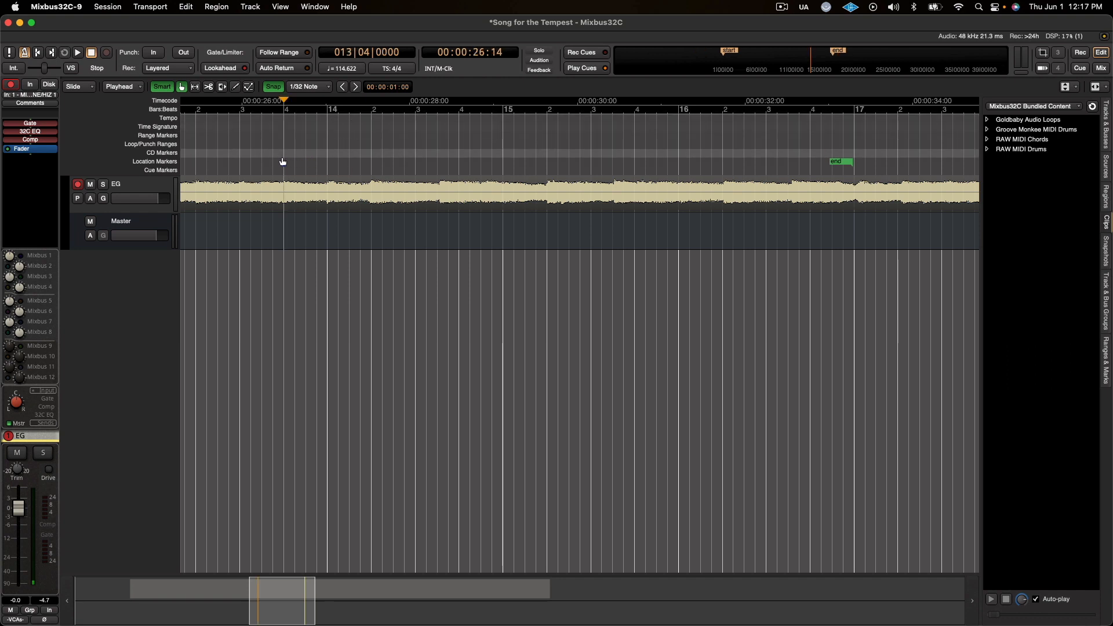
key(space)
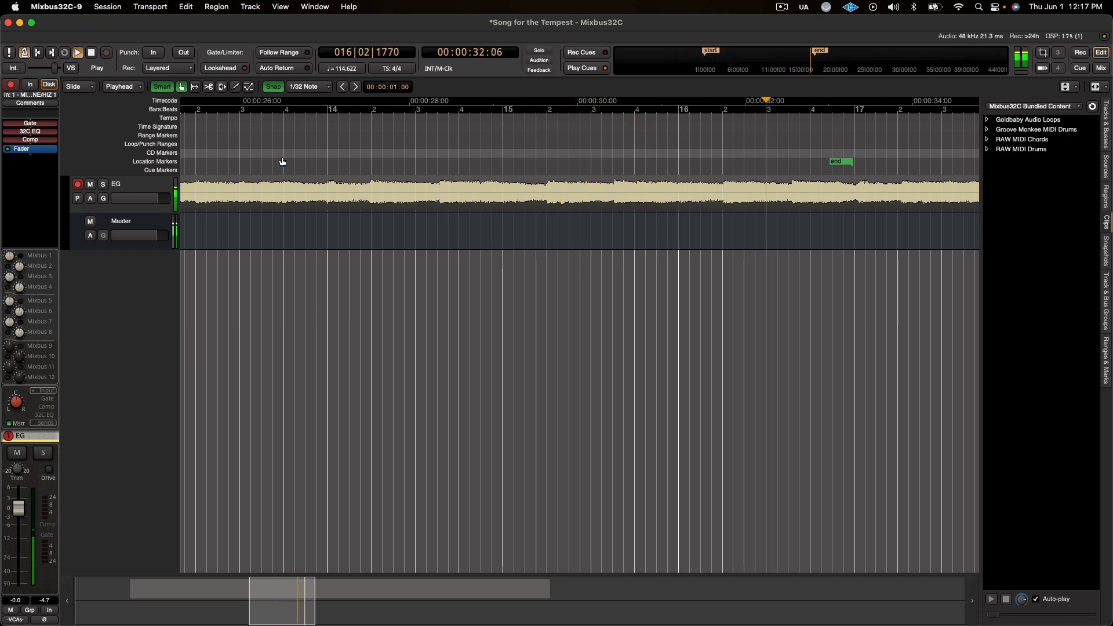
key(space)
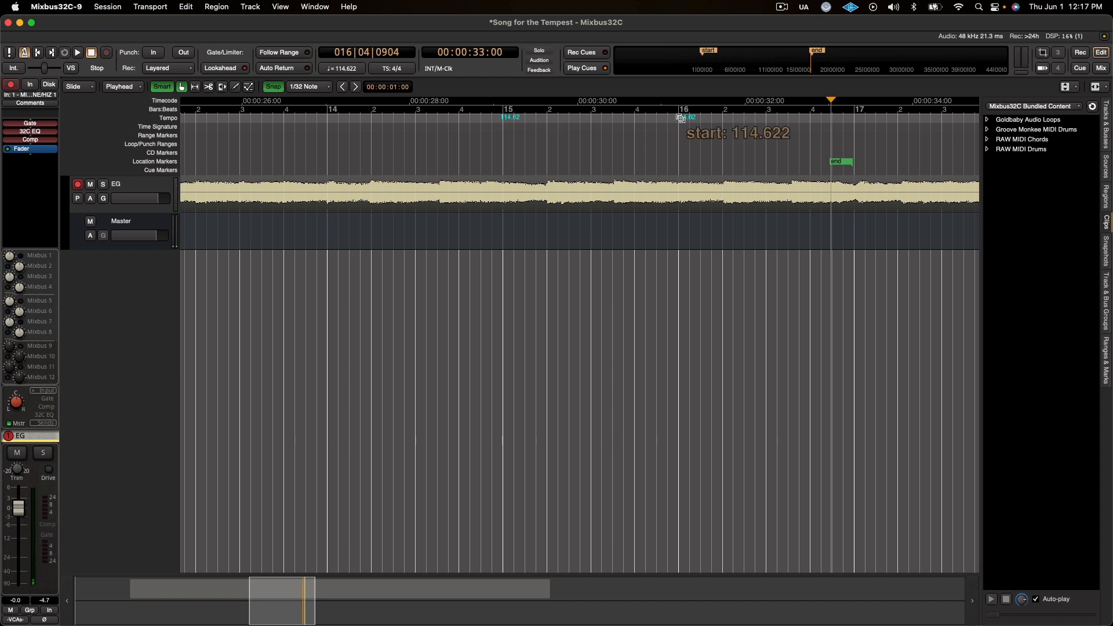
drag(680, 119, 684, 121)
- Play from bar 14 into bar 19 and move the bar 18 line slightly later, at about 113.16 BPM
click(375, 141)
key(space)
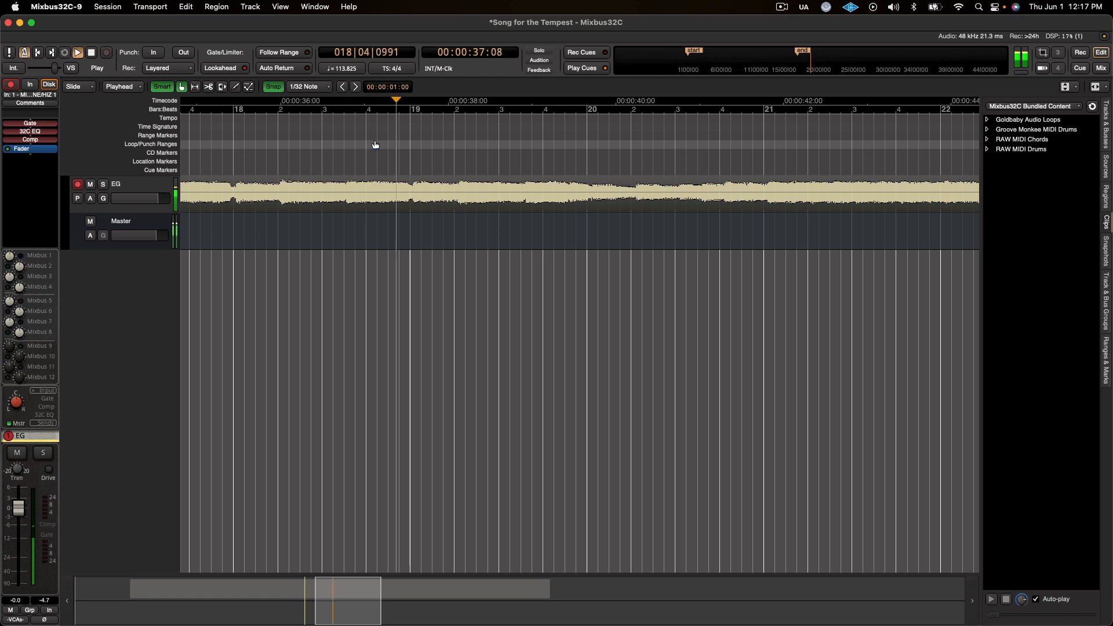
key(space)
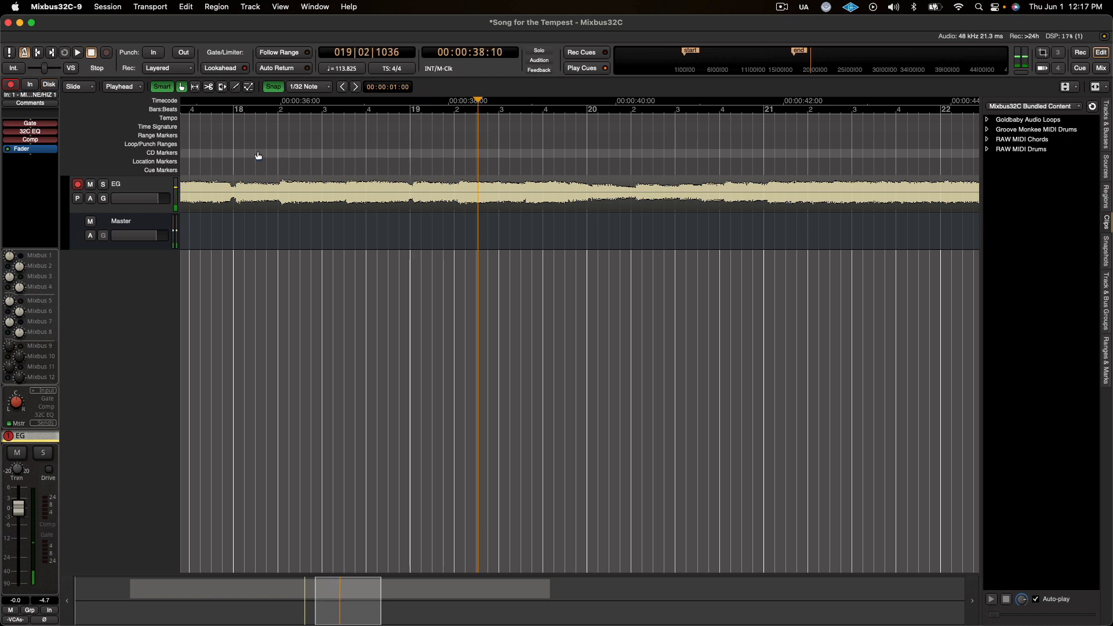
scroll(259, 156, left, 5)
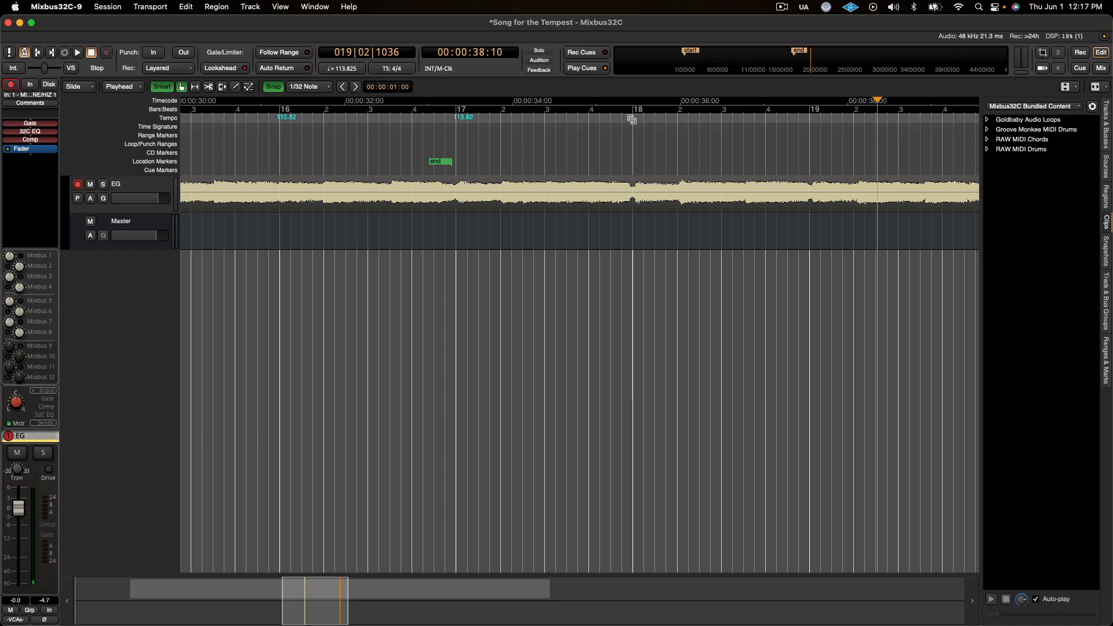
drag(632, 119, 634, 122)
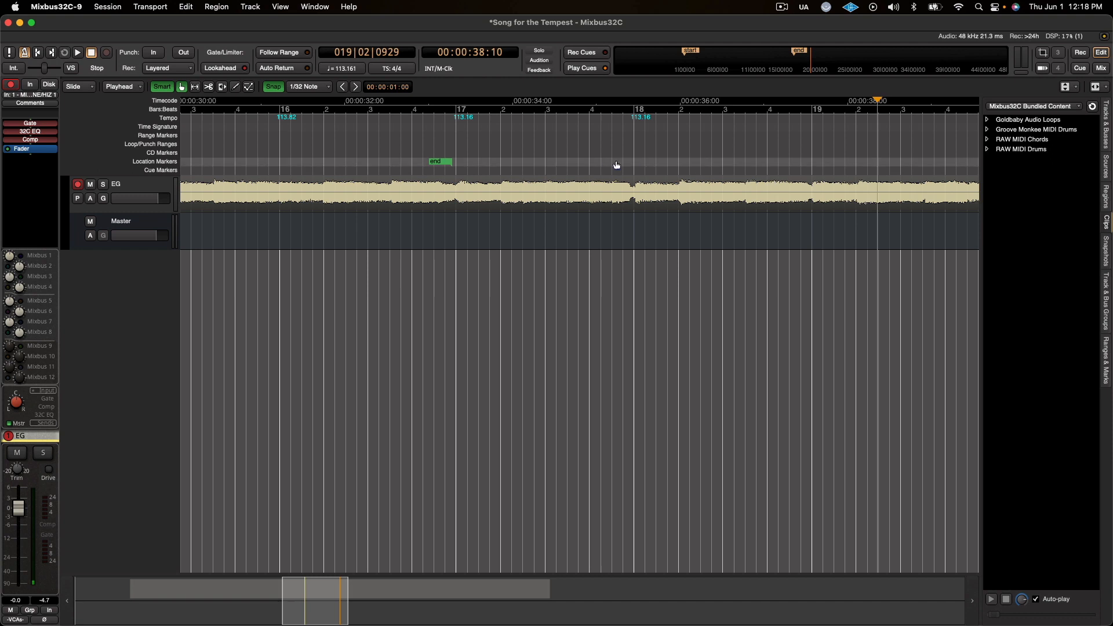
- Play through to bar 26, pull the bar 25 line earlier at about 116.08 BPM, and set bar 25 to about 113.39 BPM
click(399, 149)
key(space)
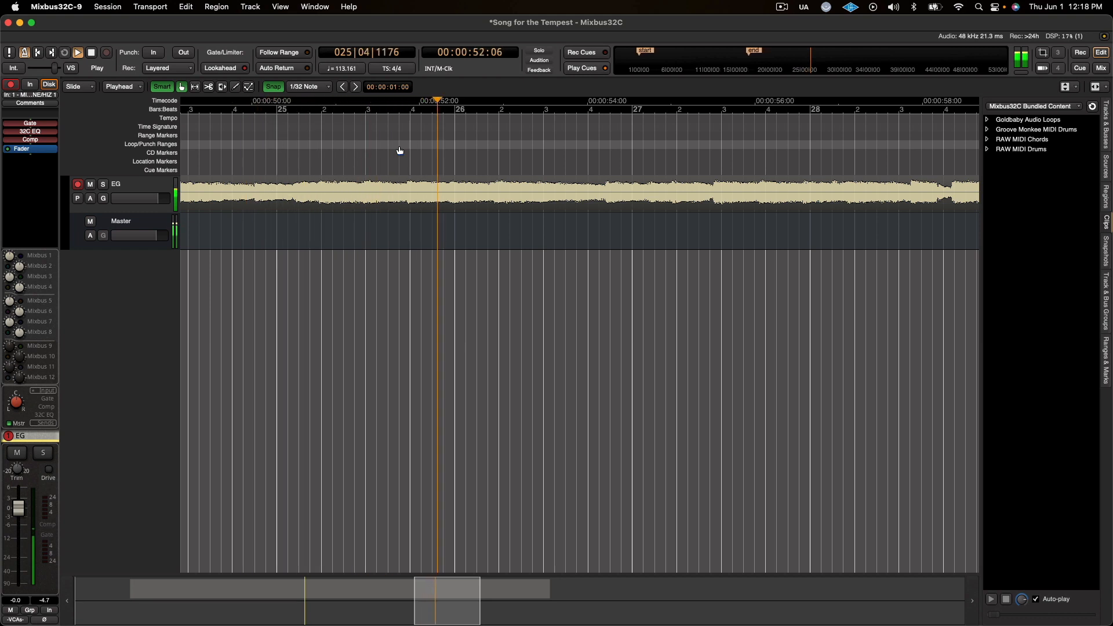
key(space)
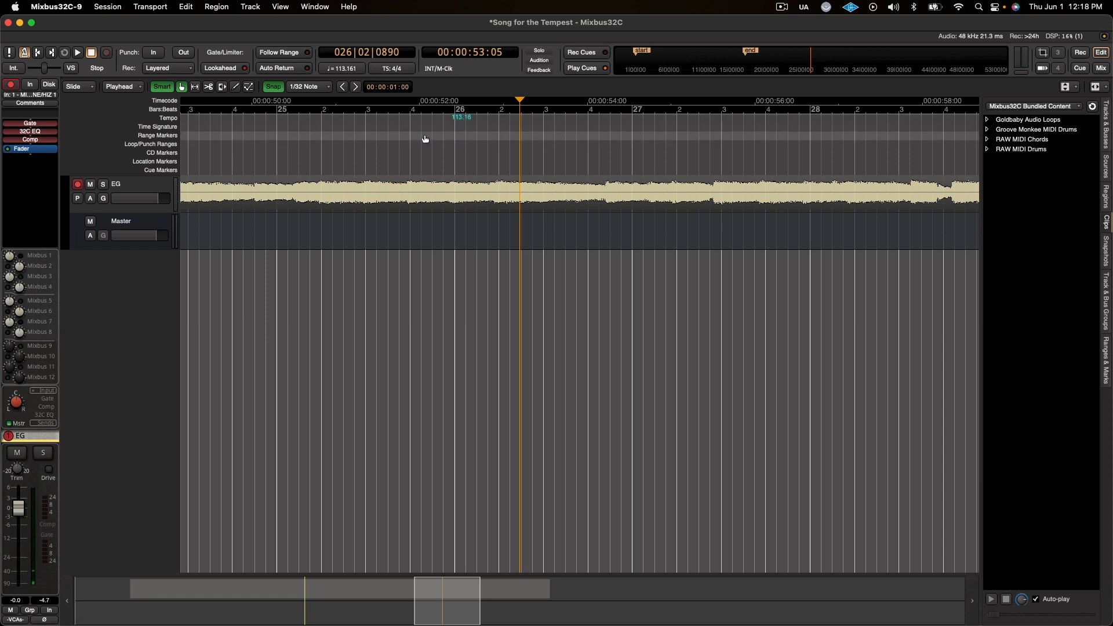
scroll(425, 138, left, 5)
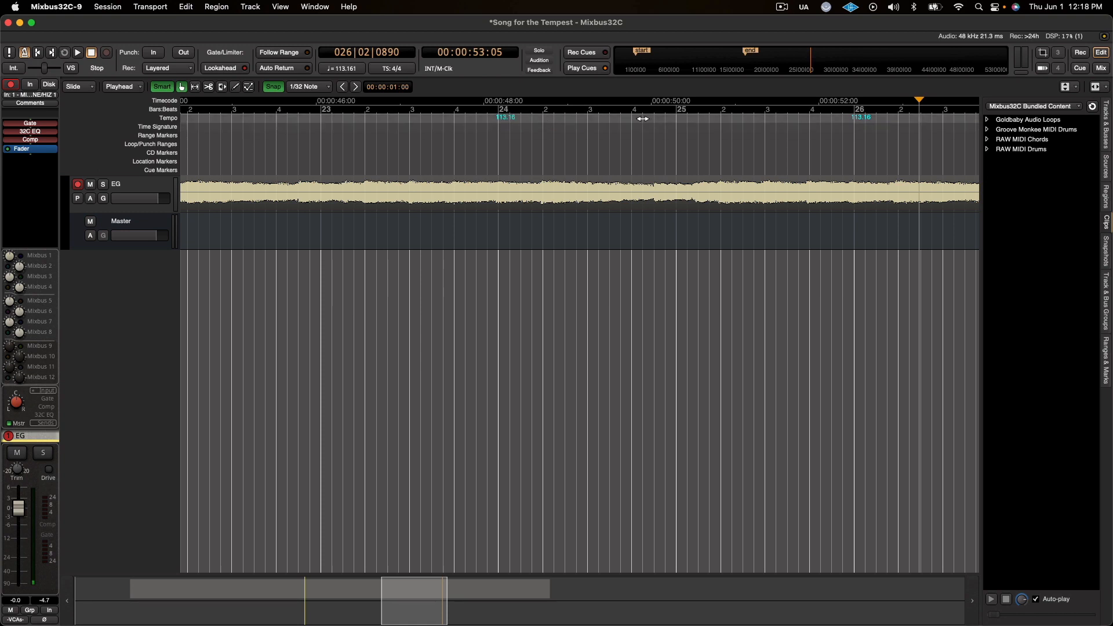
drag(678, 118, 659, 127)
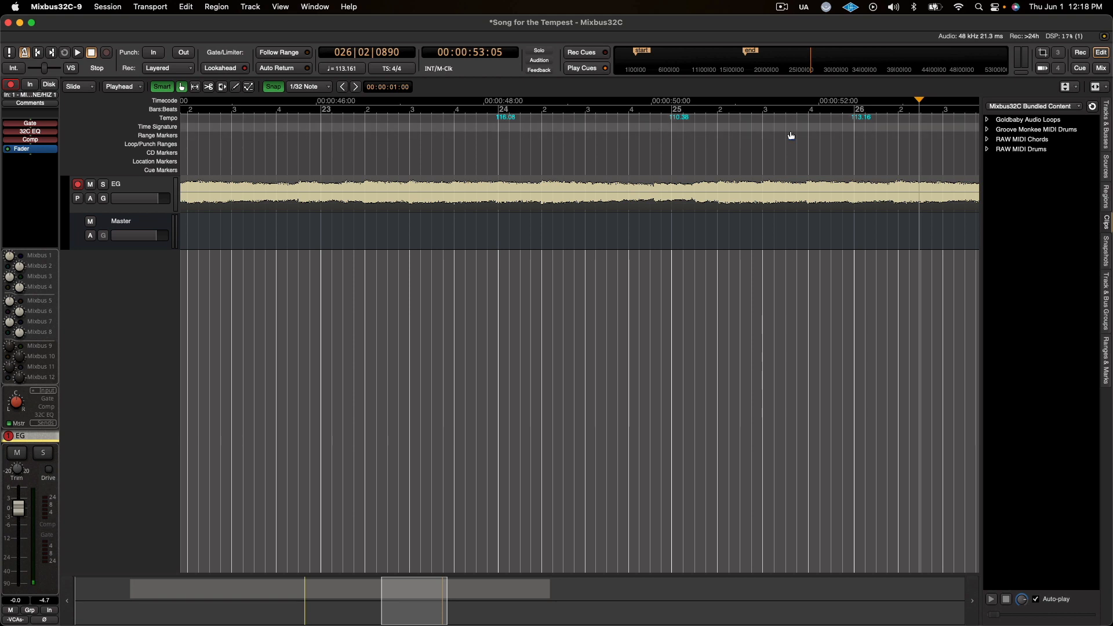
drag(816, 127, 787, 124)
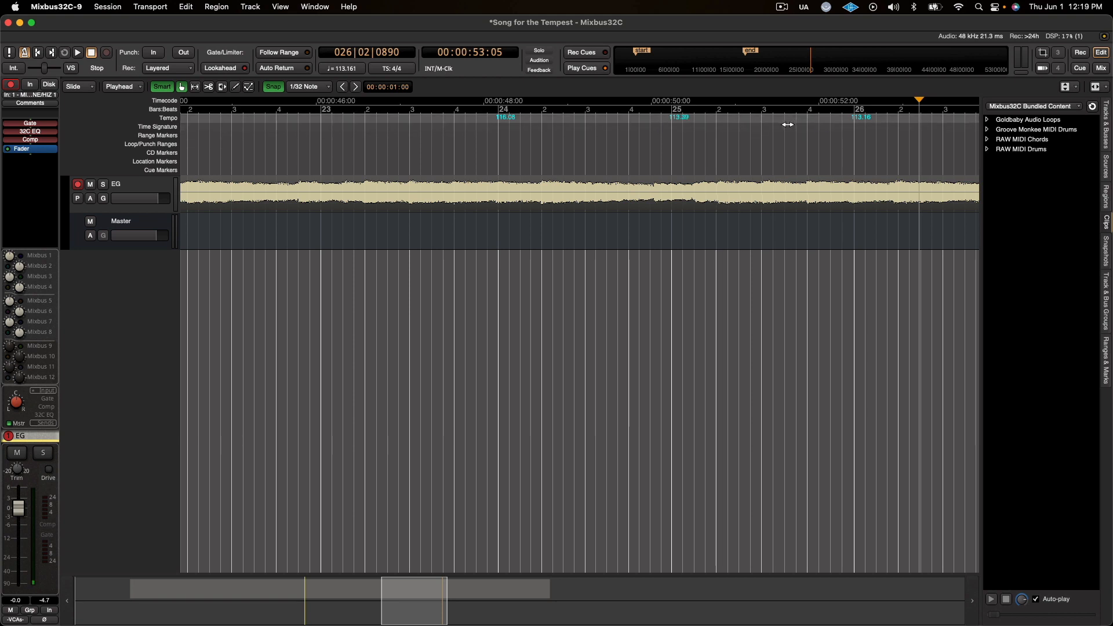
- Listen through to bar 28, replay from before bar 26, and pull the bar 27 line earlier at about 118.21 BPM
click(251, 163)
key(space)
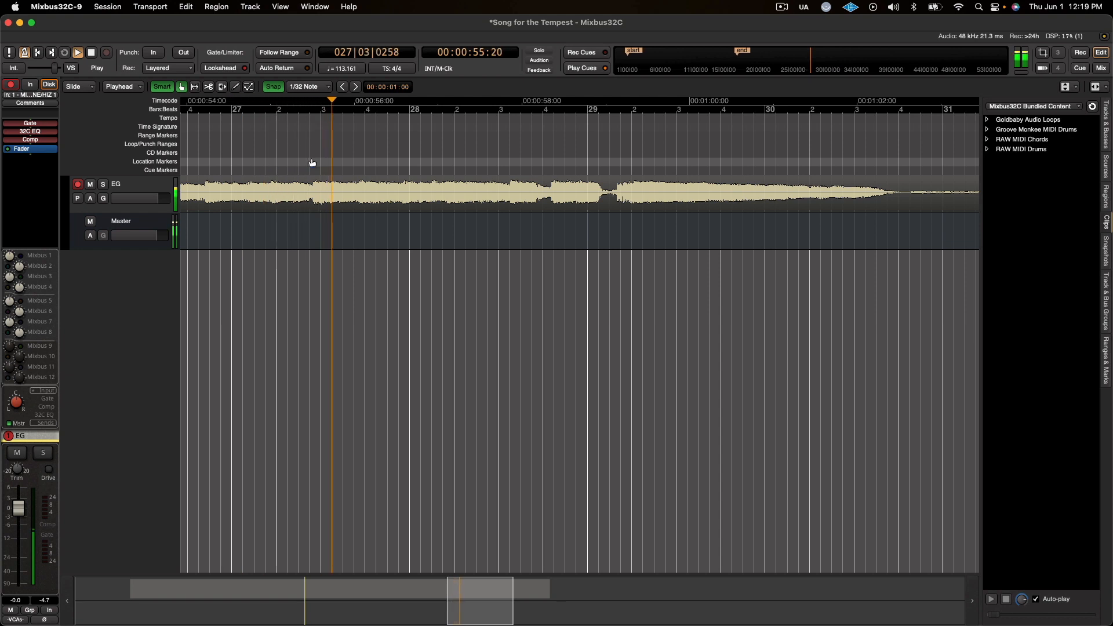
key(space)
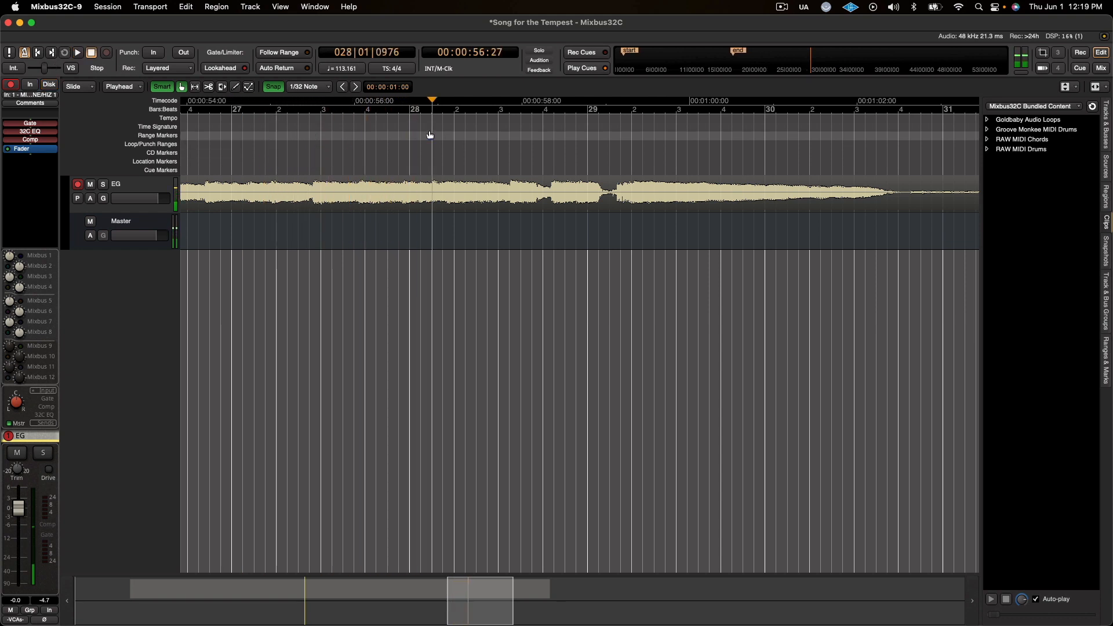
scroll(385, 129, left, 1)
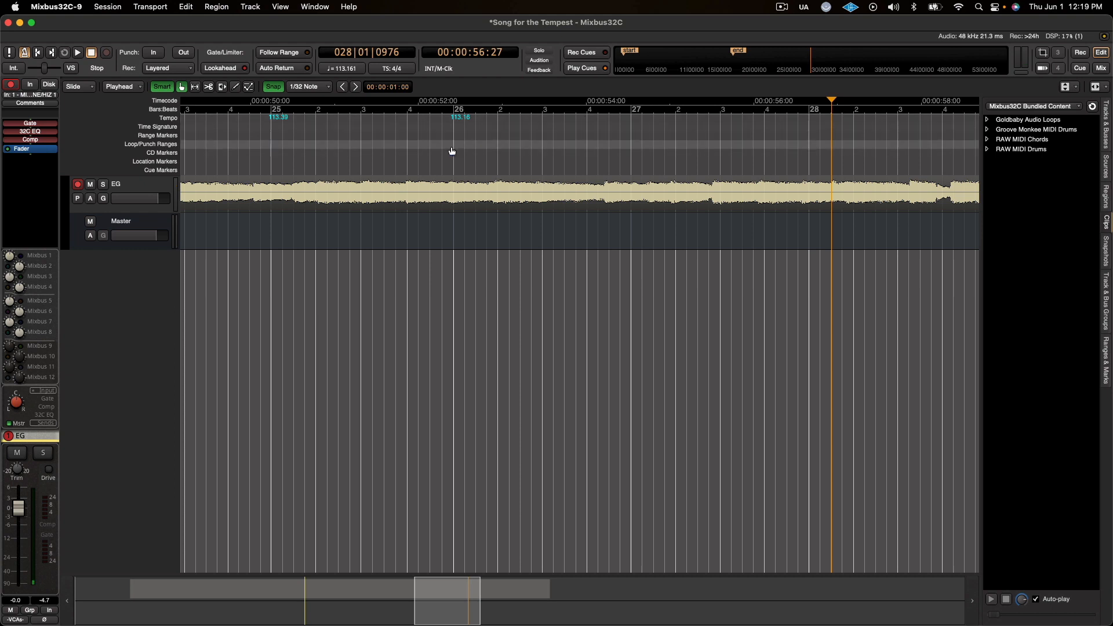
click(403, 162)
key(space)
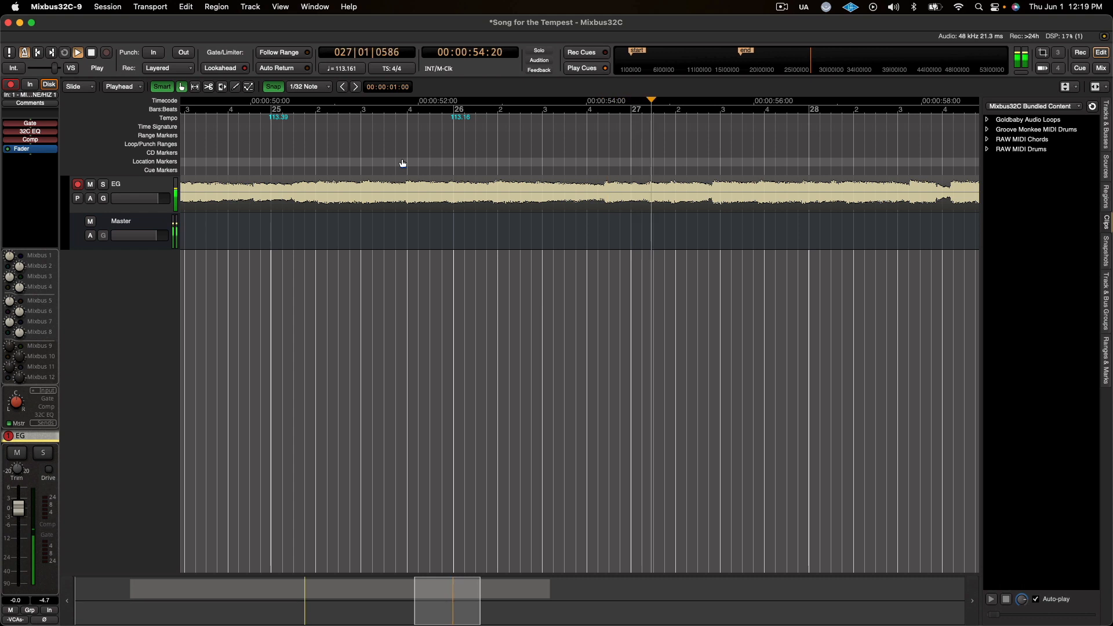
key(space)
click(415, 156)
key(space)
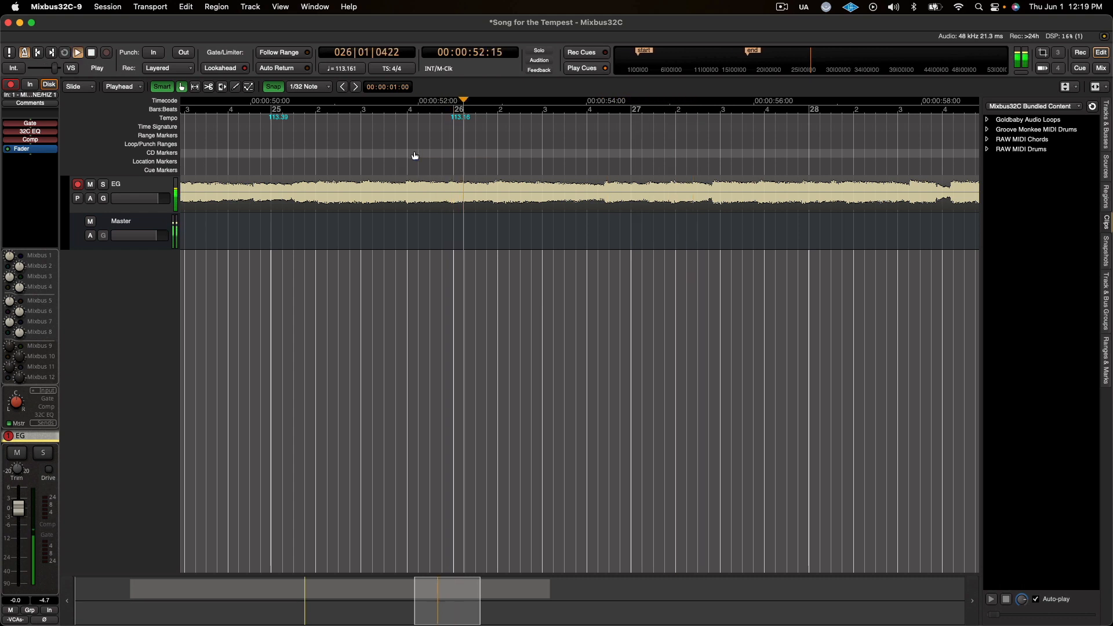
key(space)
super+click(629, 118)
drag(630, 119, 605, 128)
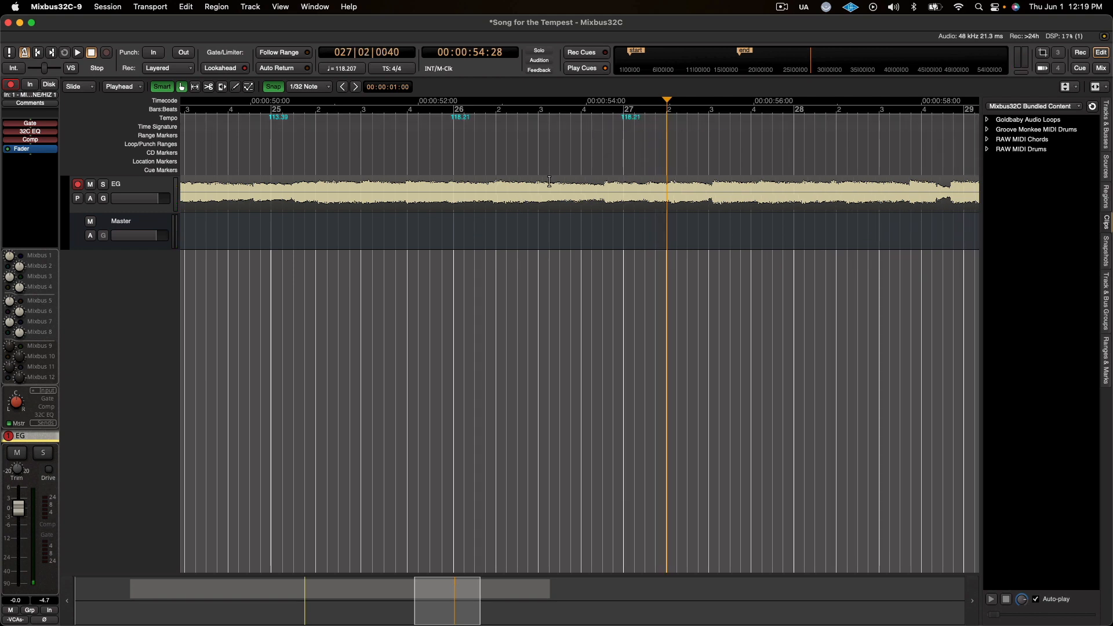
- Play back from before bar 26 and move the bar 28 line later to match the guitar, at about 113.56 BPM
click(401, 145)
key(space)
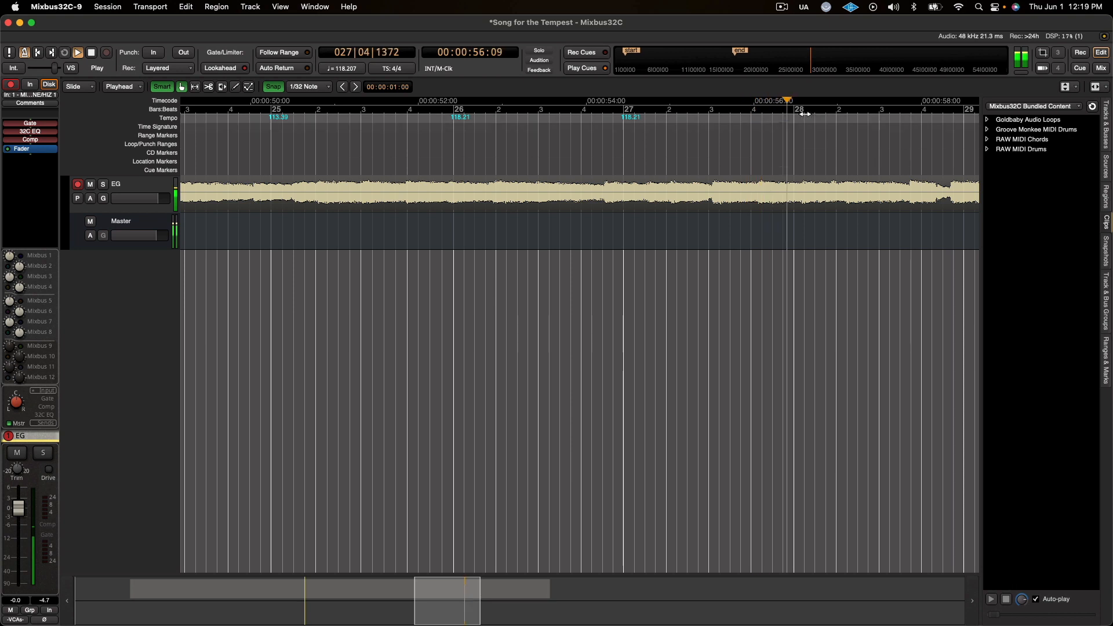
key(space)
drag(793, 119, 808, 116)
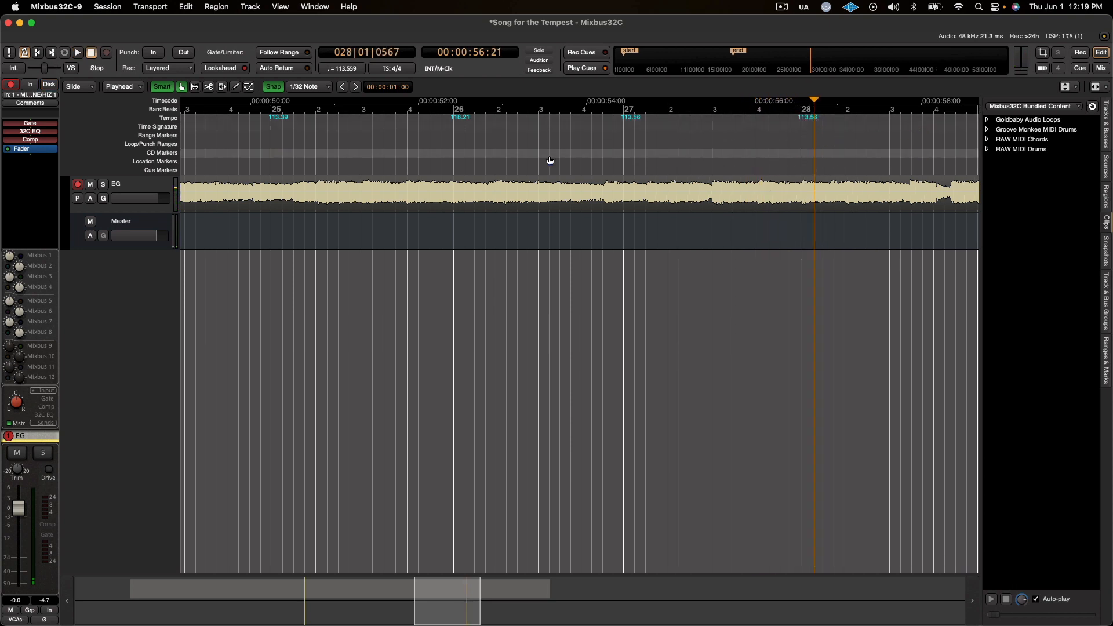
- Play through bar 29 and pull the grid after bar 28 slightly earlier, at about 115.02 BPM
click(420, 156)
key(space)
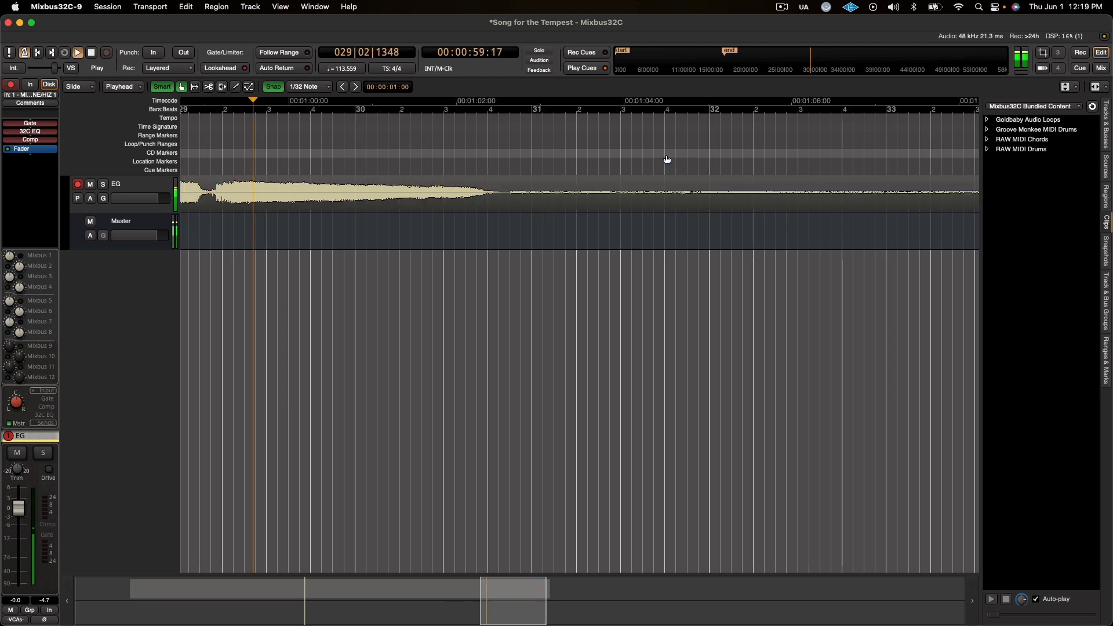
key(space)
scroll(536, 155, left, 5)
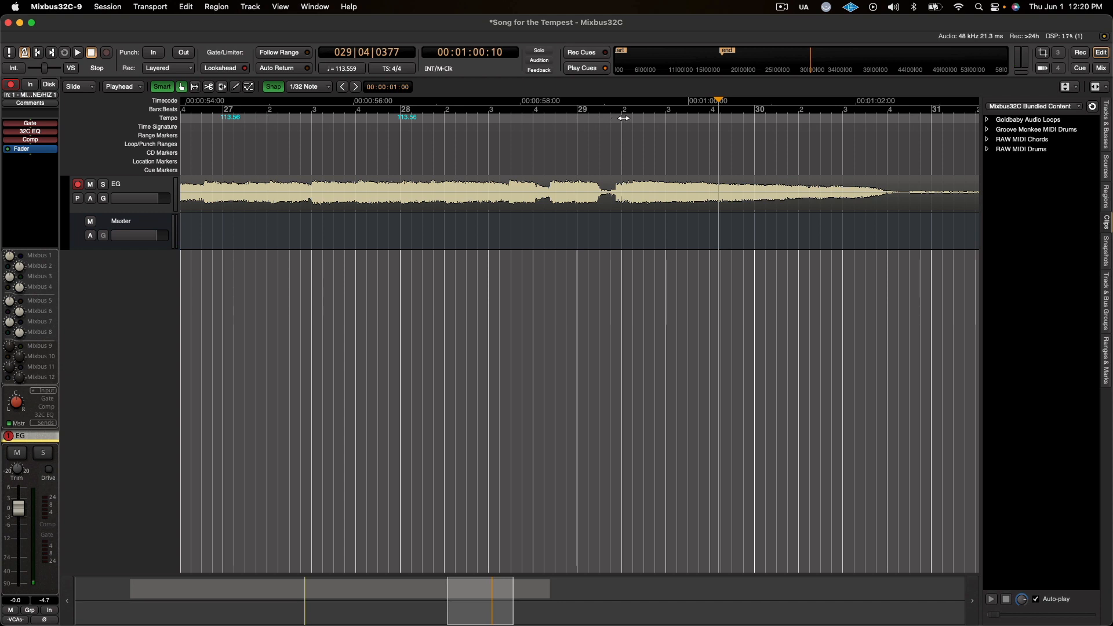
drag(623, 118, 615, 122)
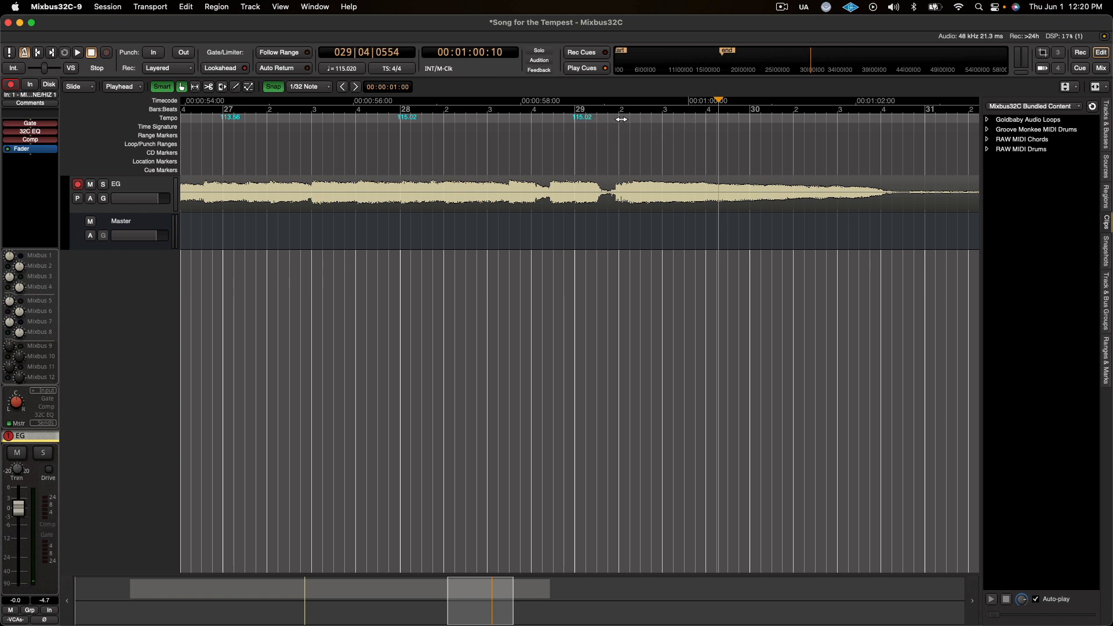
- Adjust the beats after bar 29 against the guitar's final chord, settling bar 29 at about 116.08 BPM, and replay the ending
drag(621, 119, 596, 126)
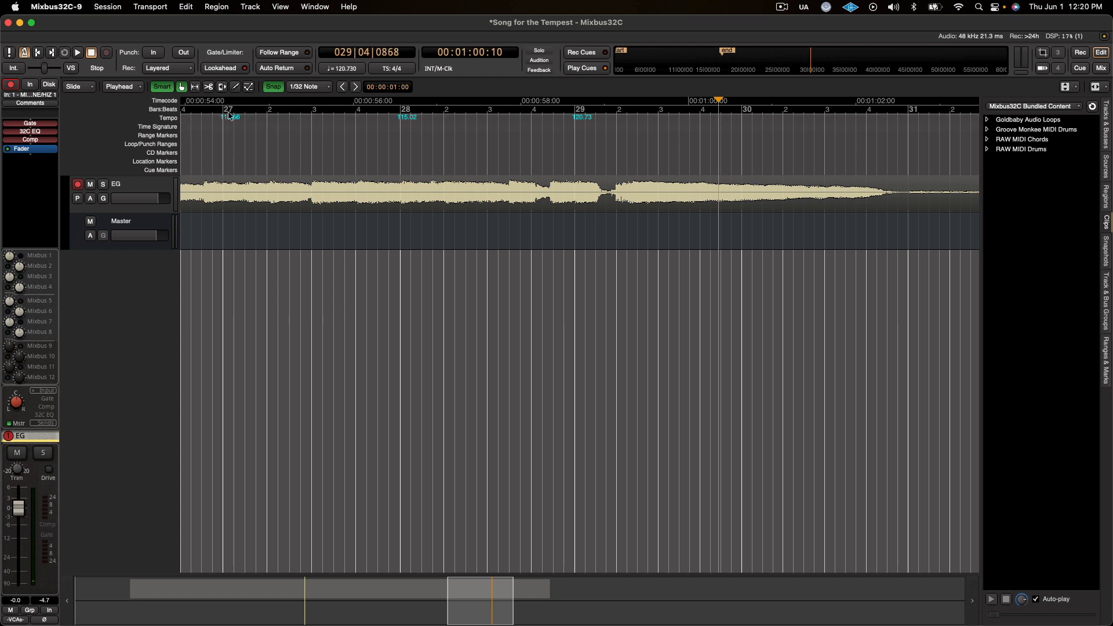
click(210, 139)
key(space)
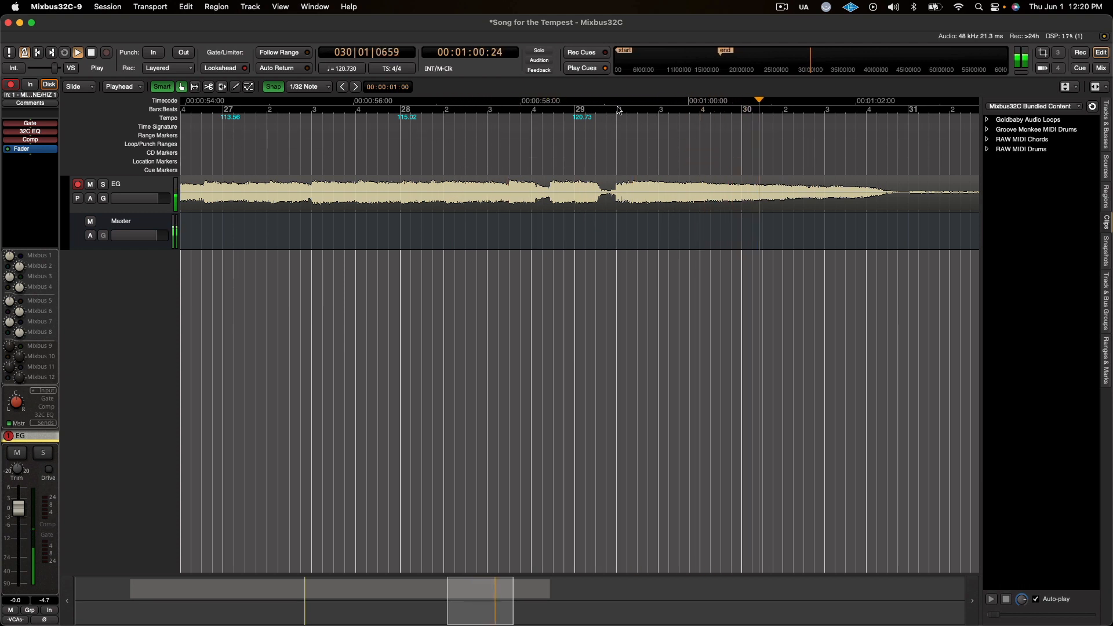
key(space)
drag(614, 119, 636, 130)
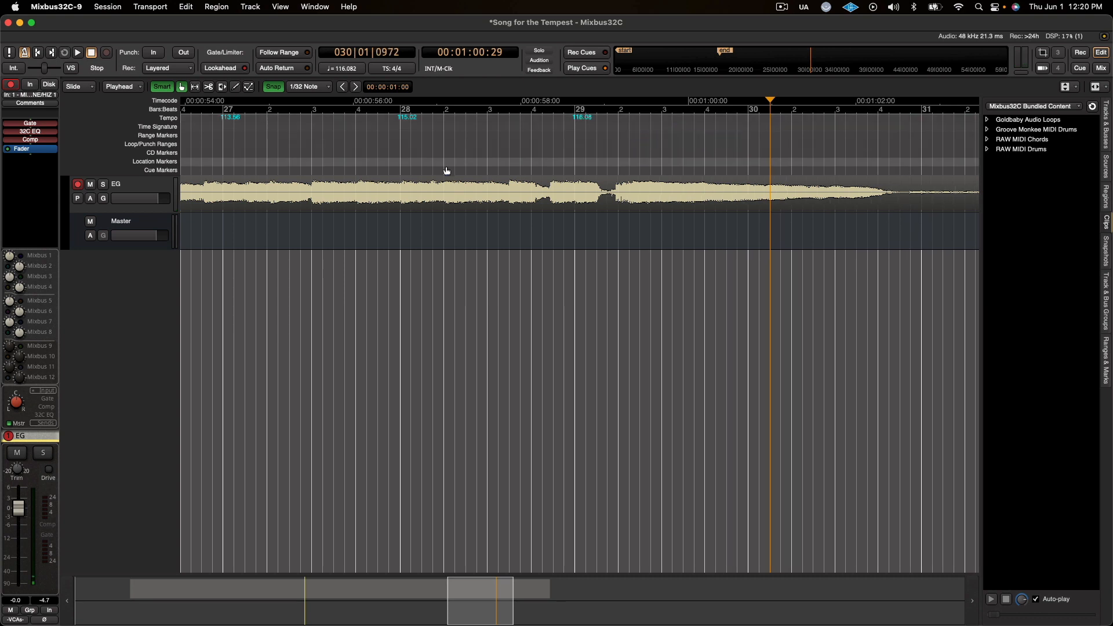
click(358, 154)
key(space)
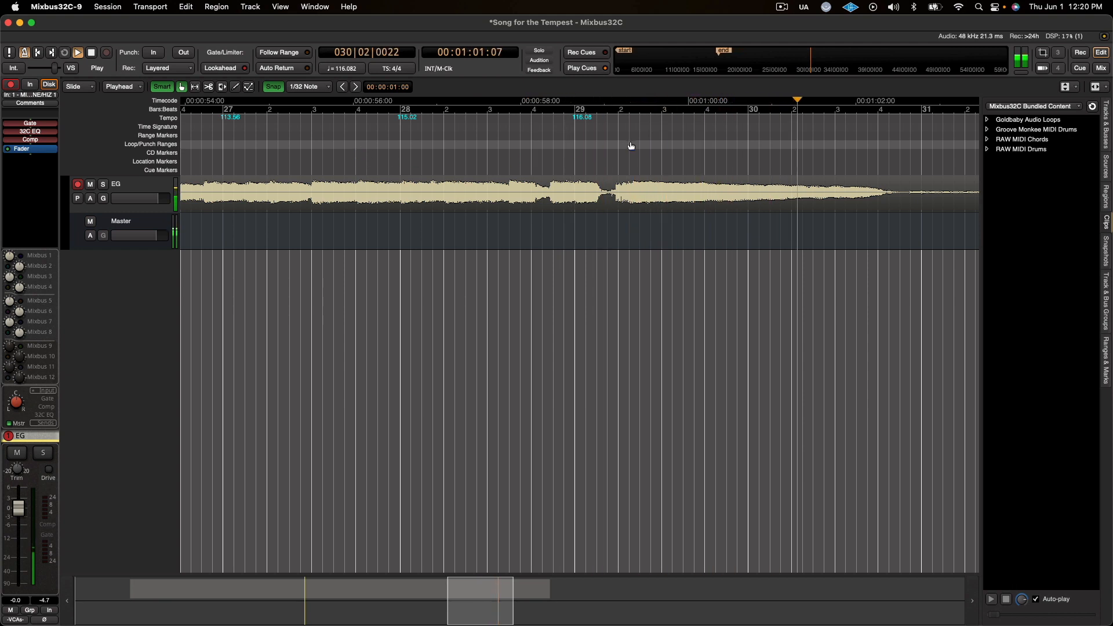
- Trim the end of the EG region to about bar 31 and move the start marker to just before bar 6
scroll(631, 140, down, 3)
key(space)
drag(753, 194, 668, 196)
key(Escape)
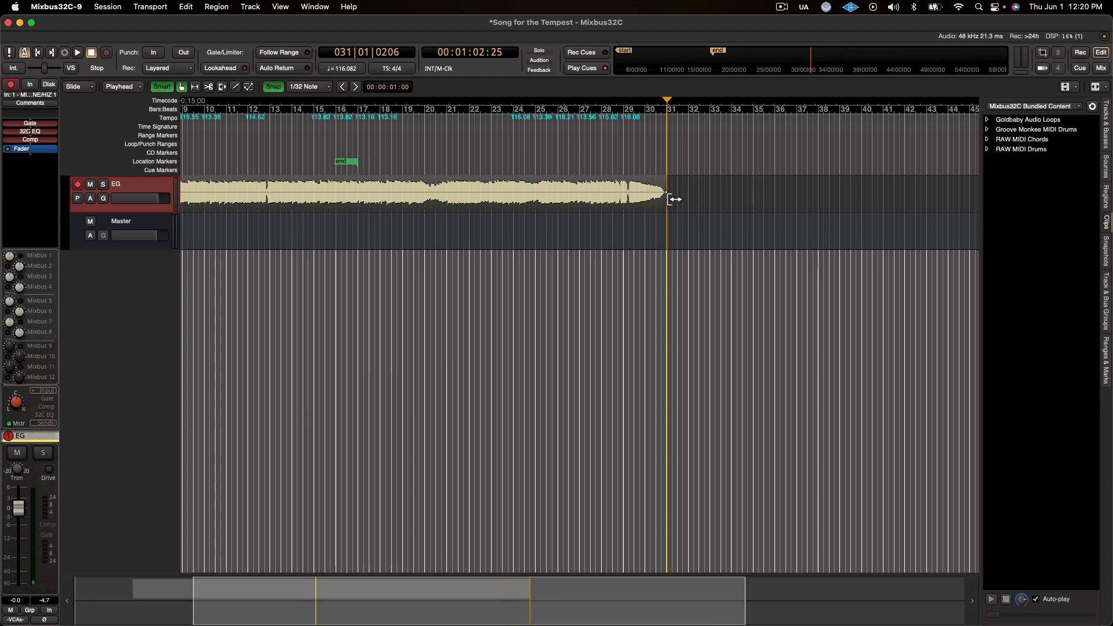
key(Home)
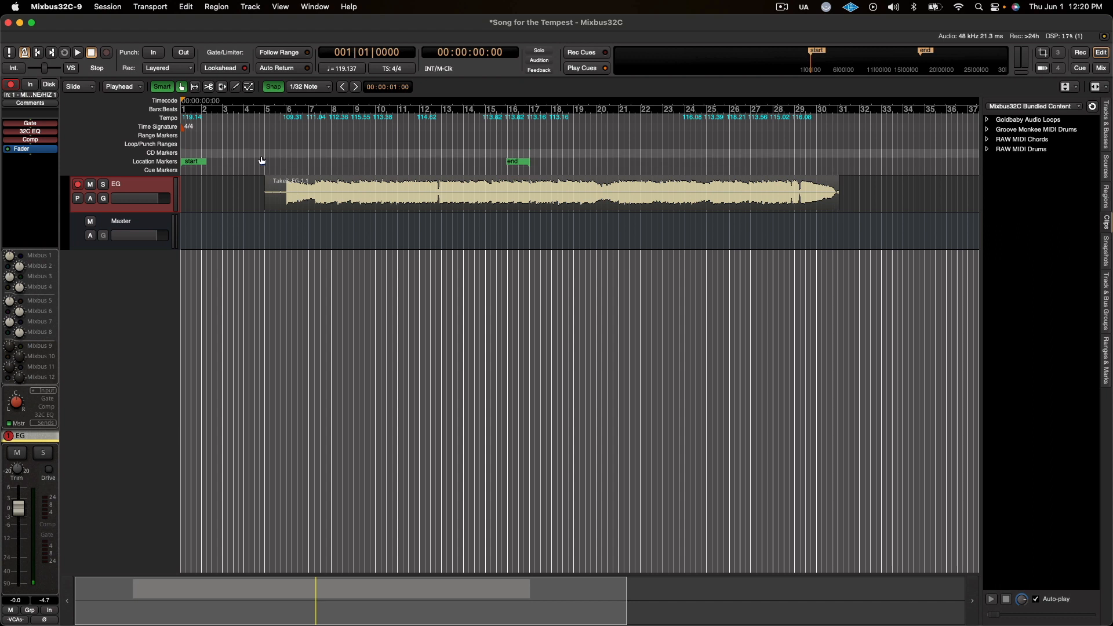
drag(190, 157, 289, 172)
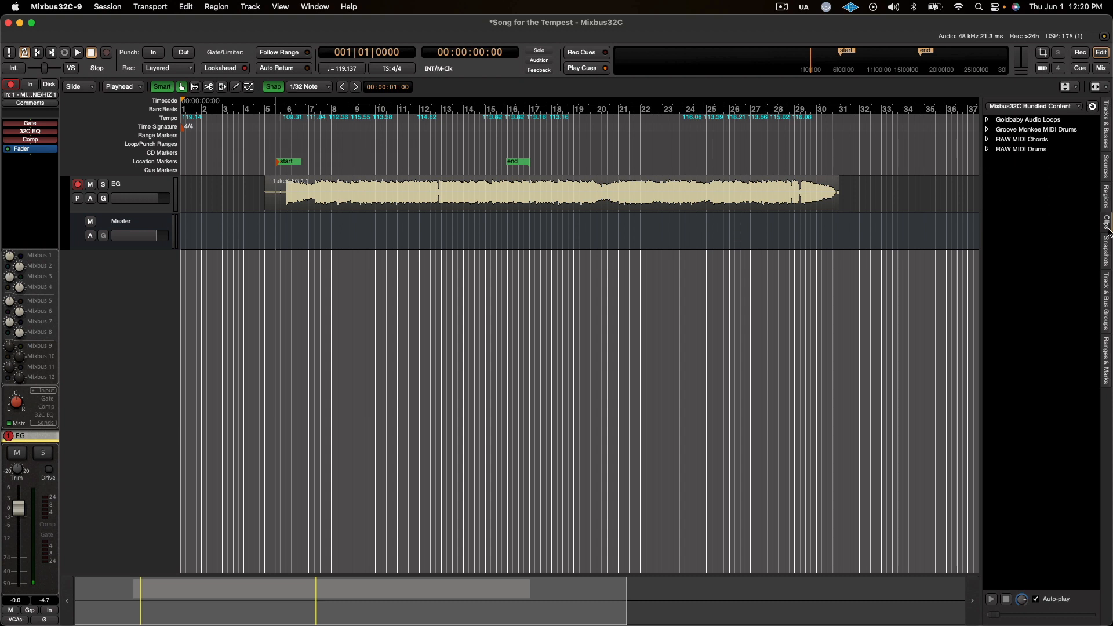
- Place the Groove Monkee clip 140 Rock 11 QTR Driving A.mid from Rock Essentials 1, Driving Rock, on a new track at bar 6
click(988, 130)
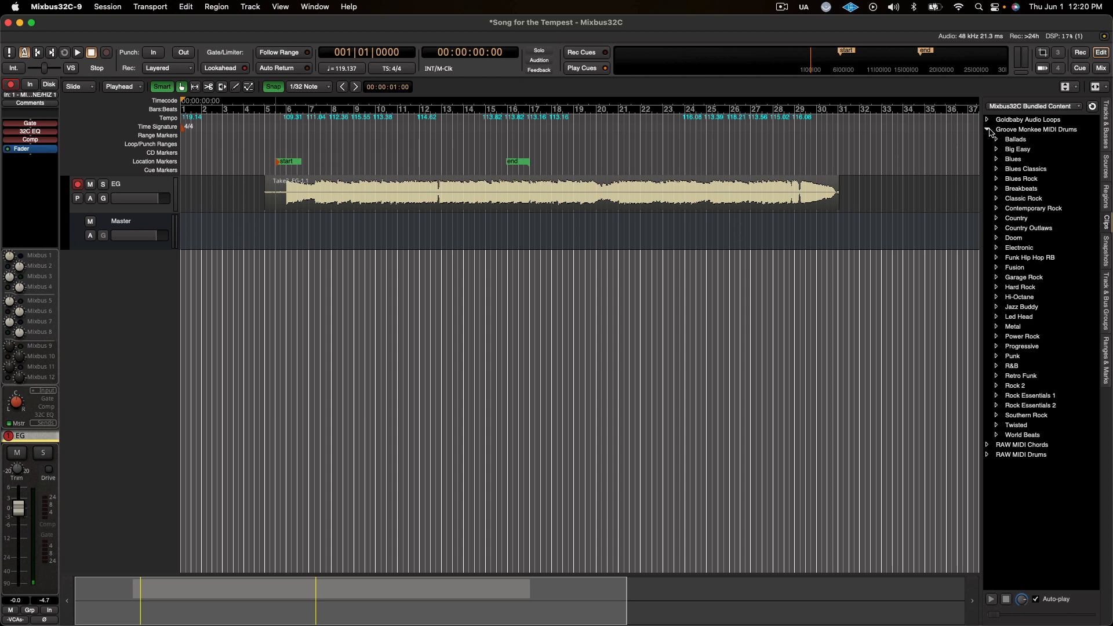
click(997, 396)
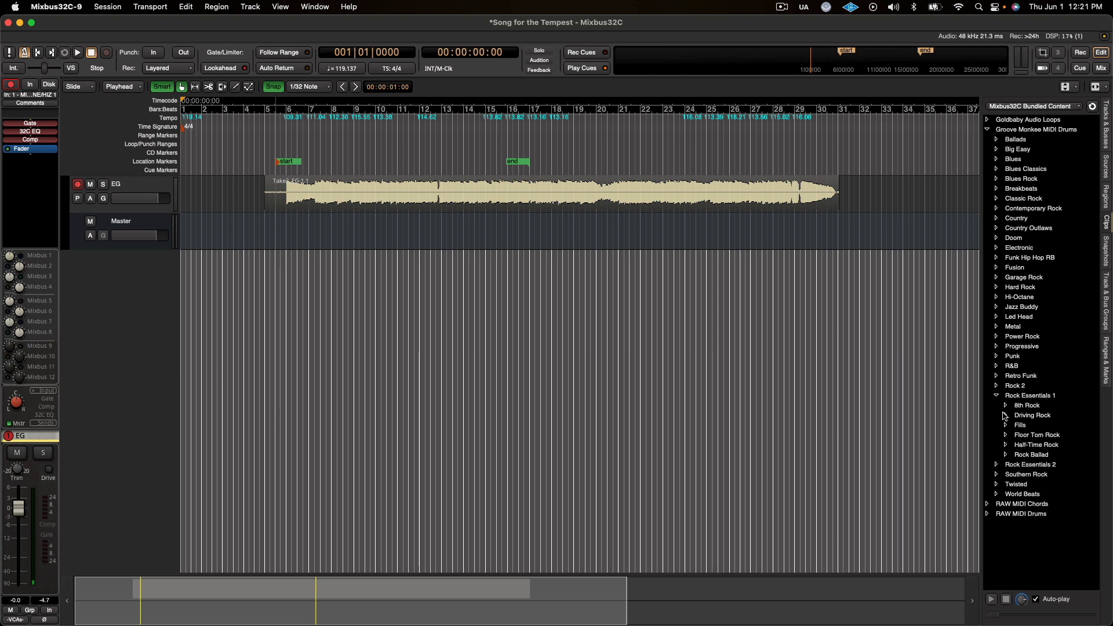
click(1007, 416)
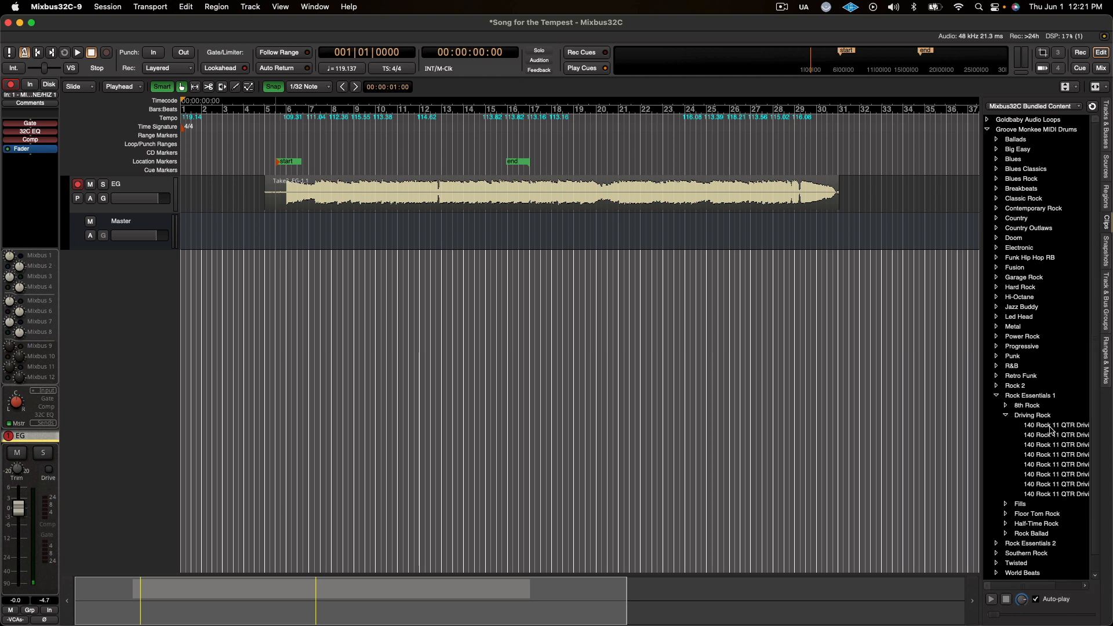
drag(1051, 429, 290, 270)
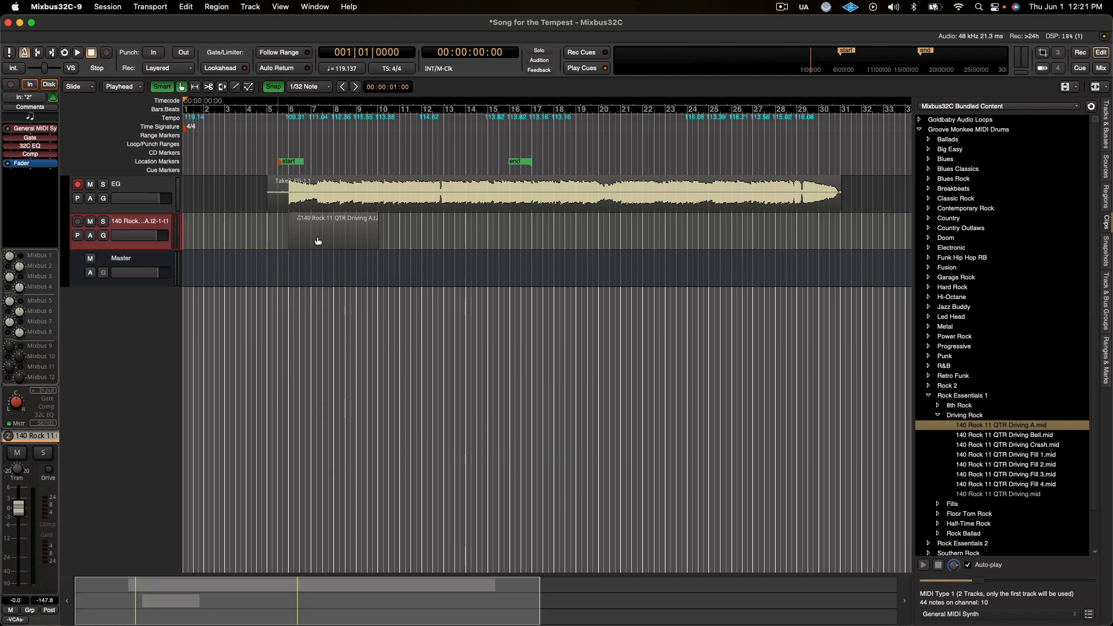
- Make the drum track tall enough to show its notes and play it with the guitar from just before bar 6 past bar 10
scroll(317, 239, up, 3)
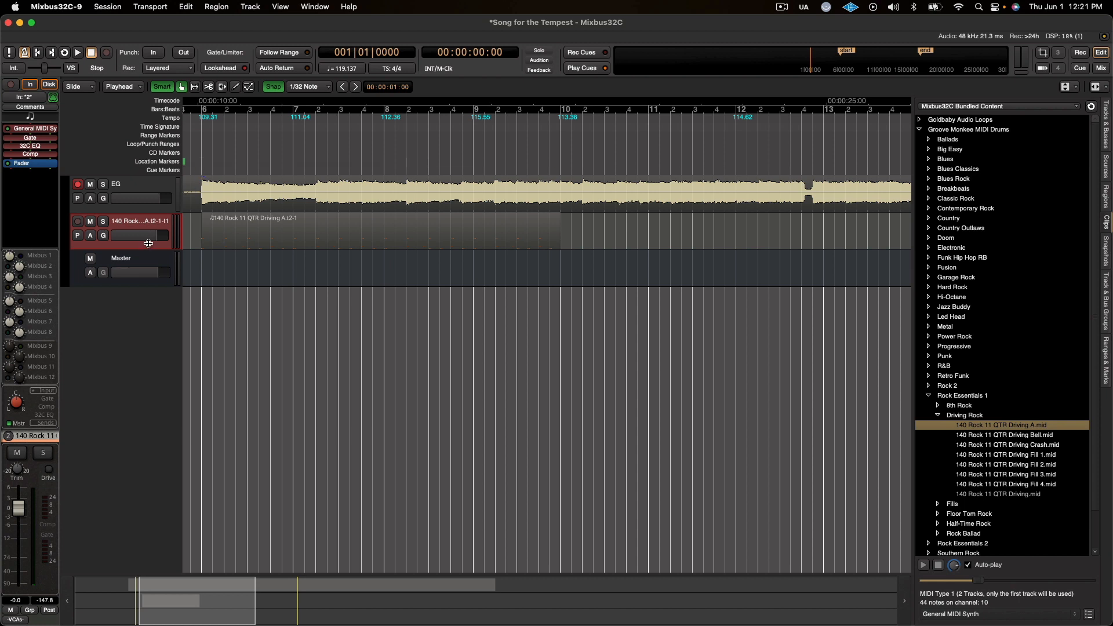
drag(149, 243, 148, 363)
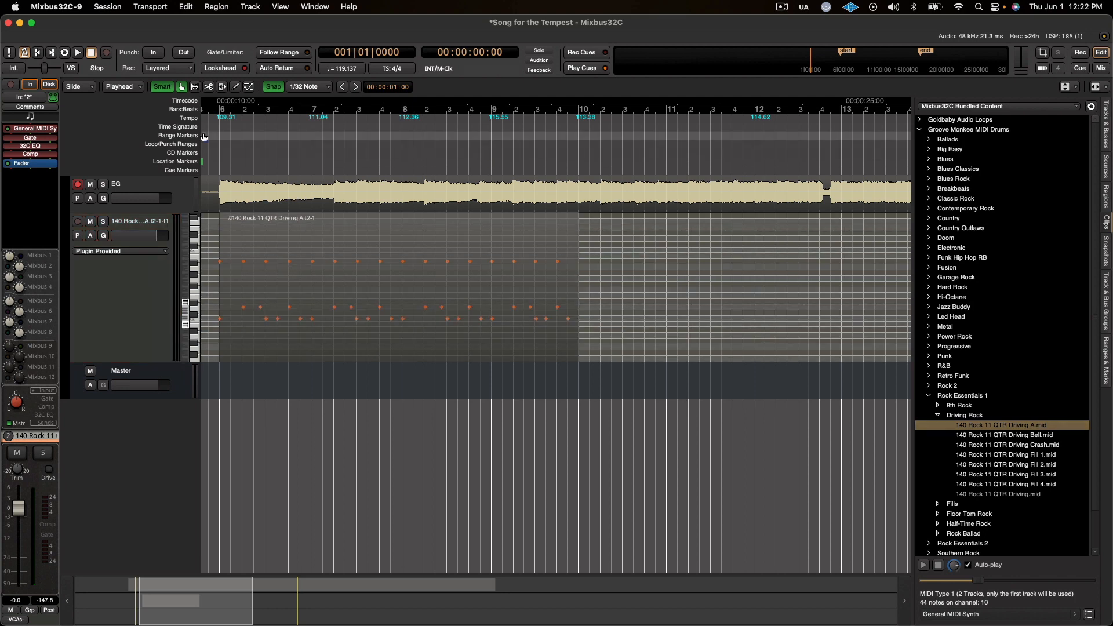
click(203, 132)
key(space)
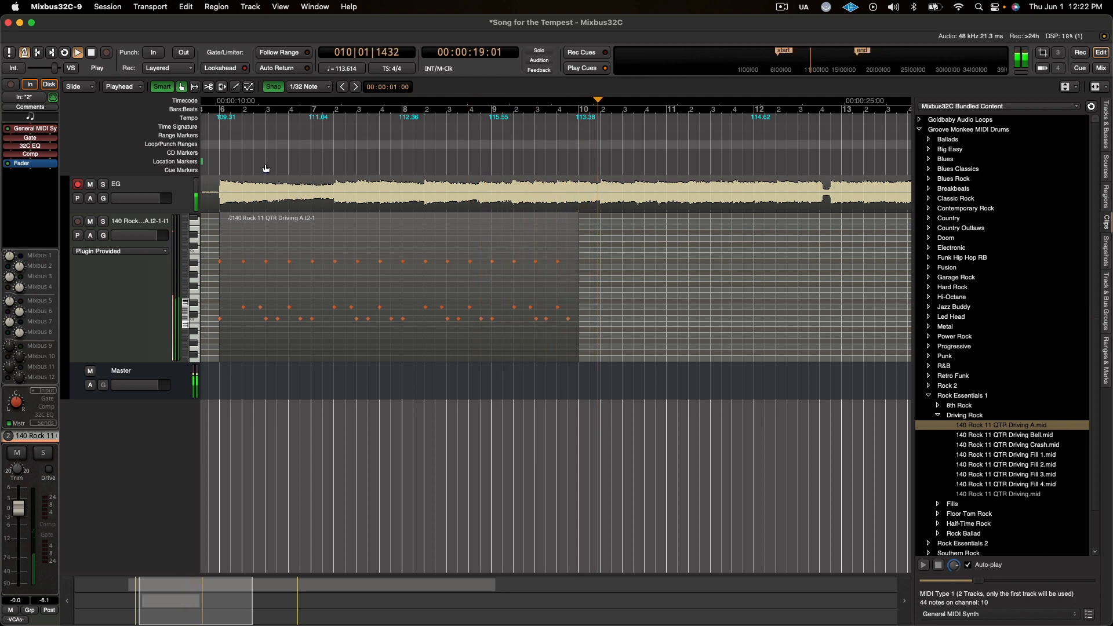
key(space)
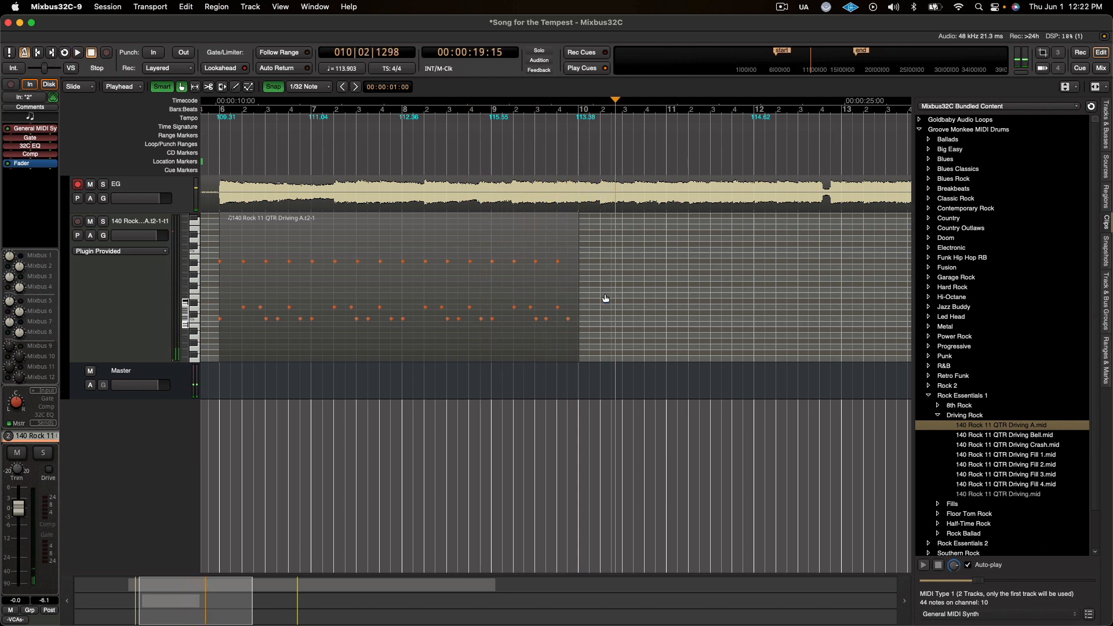
- Select the drum region and move the session end marker to the end of the guitar region, at about bar 31
click(486, 331)
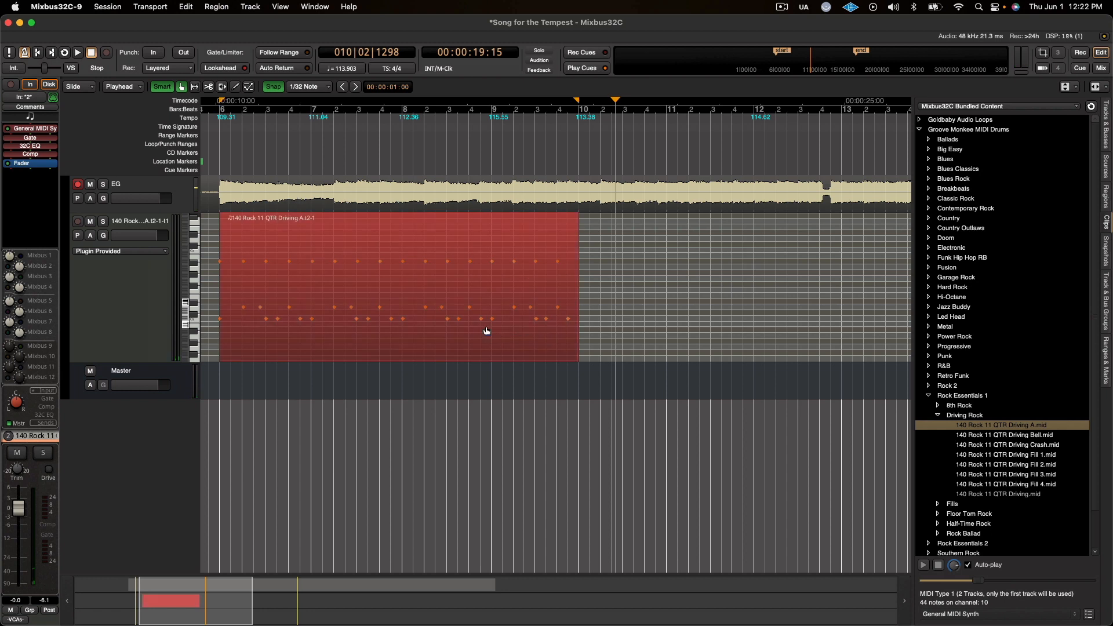
scroll(486, 331, down, 2)
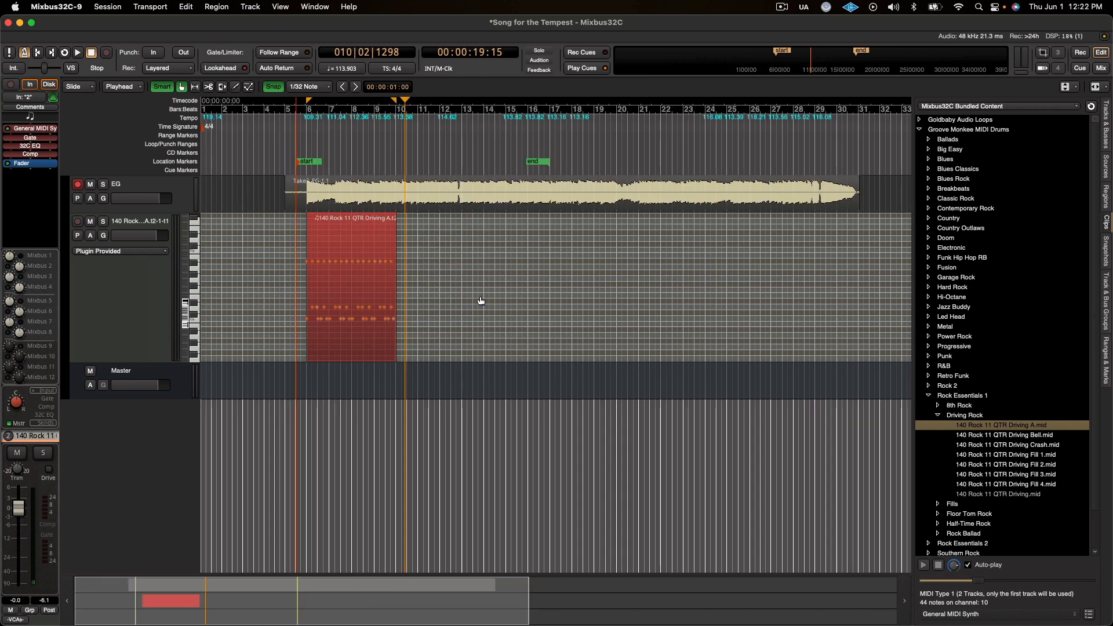
click(538, 162)
drag(538, 163, 848, 168)
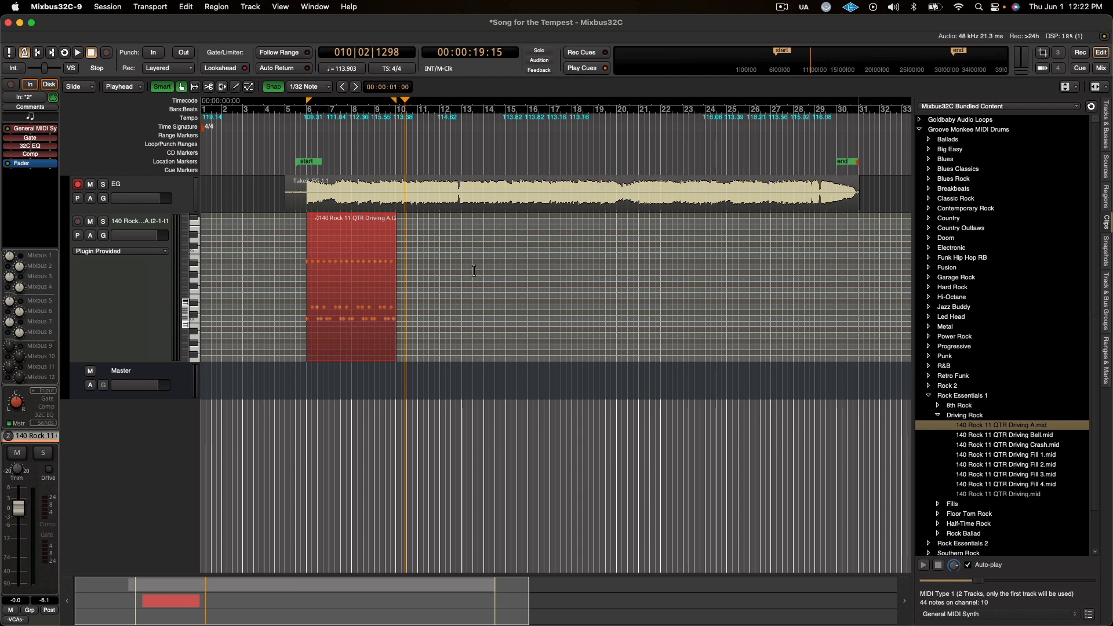
- Fill the drum track with duplicates of the selected groove region up to the session end
right_click(367, 311)
mouse_move(406, 318)
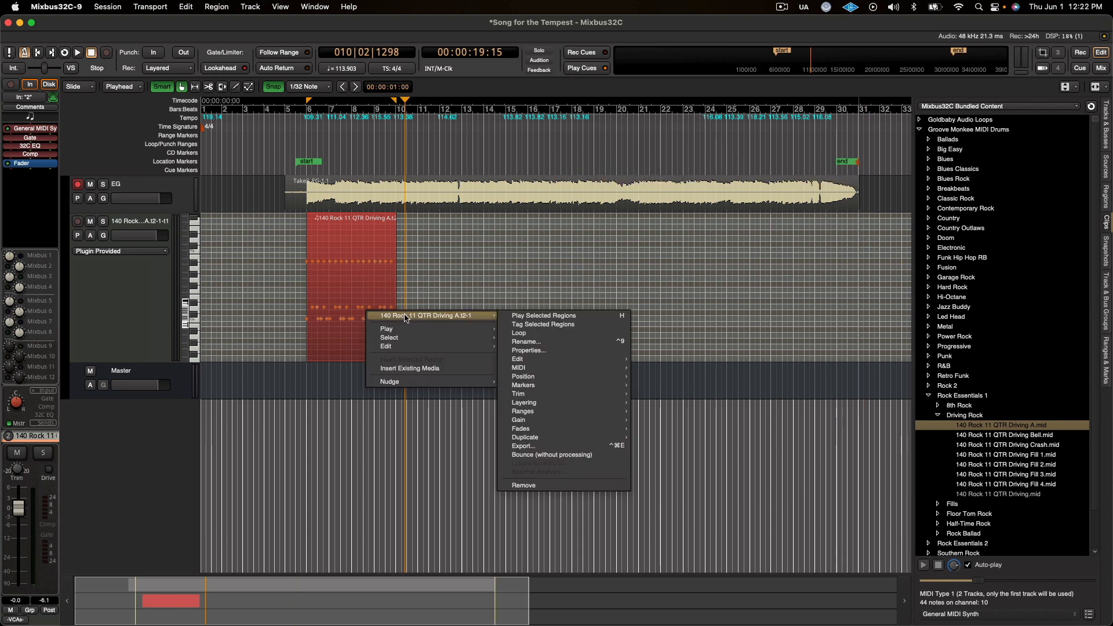
mouse_move(555, 440)
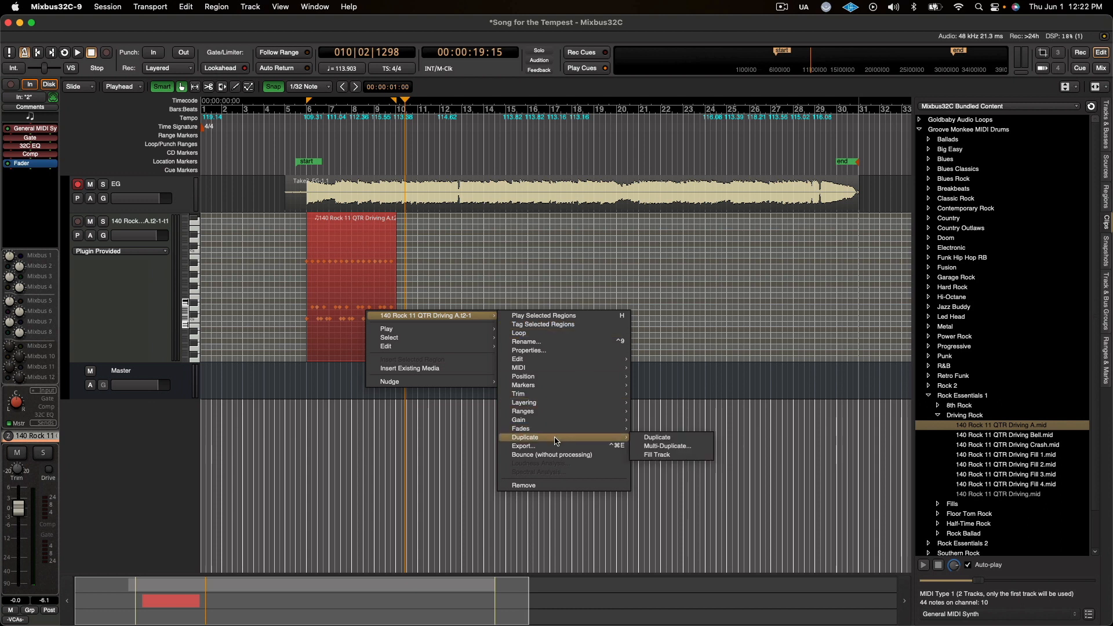
click(664, 455)
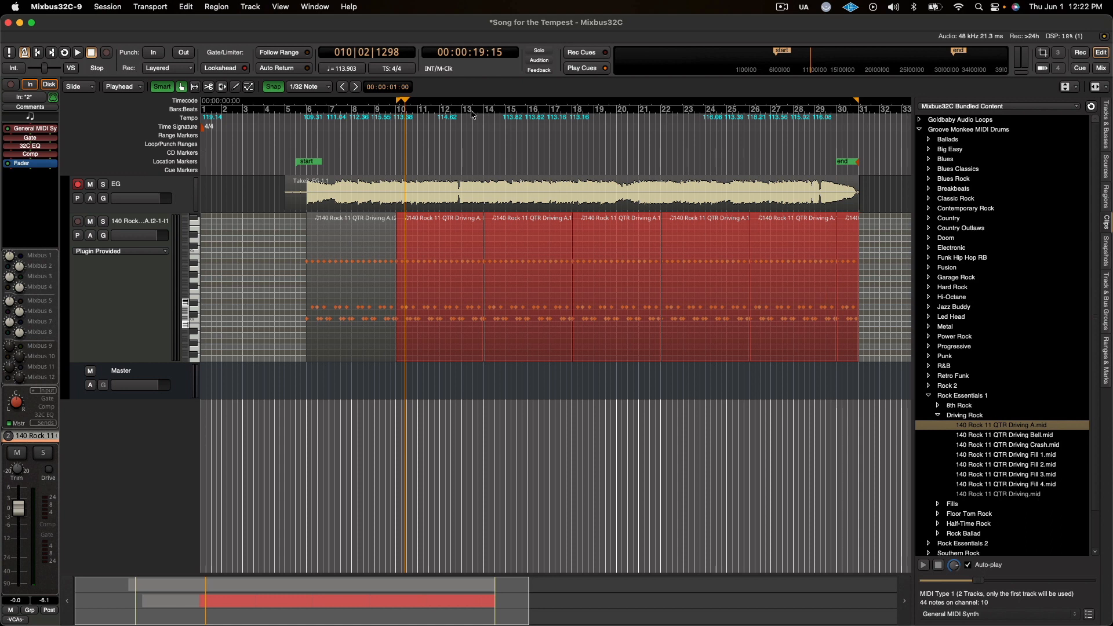
- Play the guitar and drums together from bar 6 through bar 29 and return the playhead to bar 29, beat 3
click(307, 139)
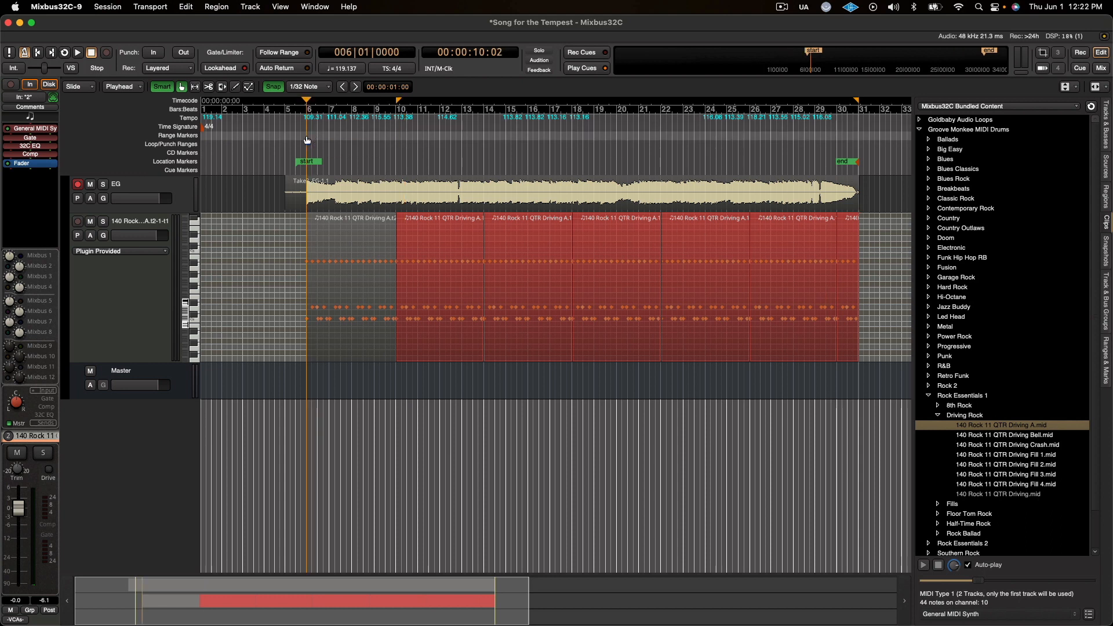
key(space)
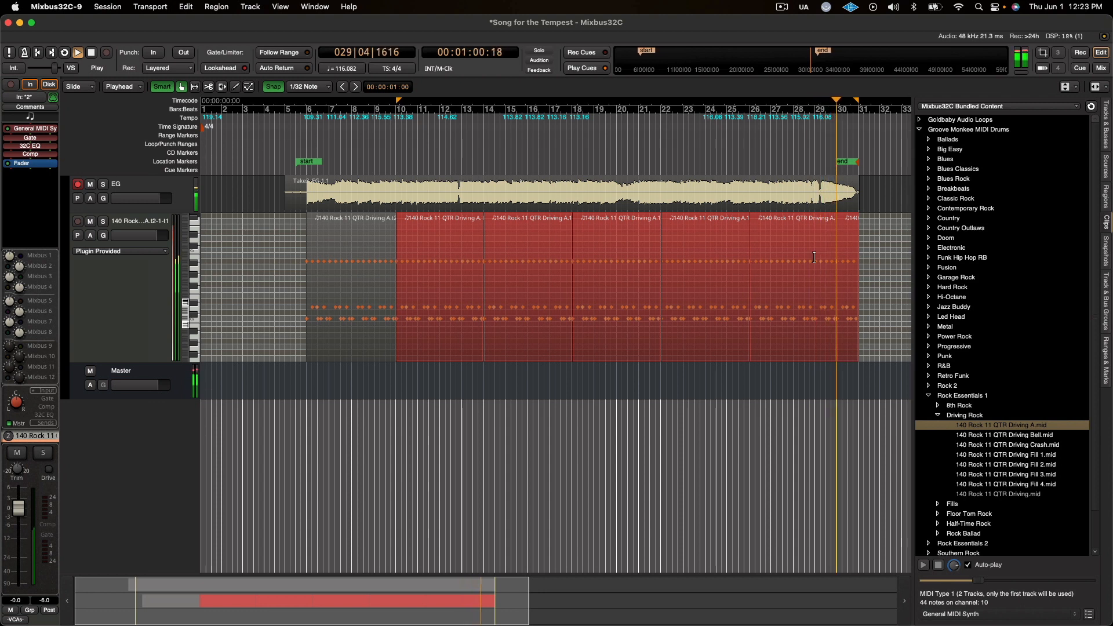
click(826, 148)
- Delete the drum part from bar 29, beat 2 onward and replay the ending from about bar 27, beat 3
scroll(826, 149, up, 3)
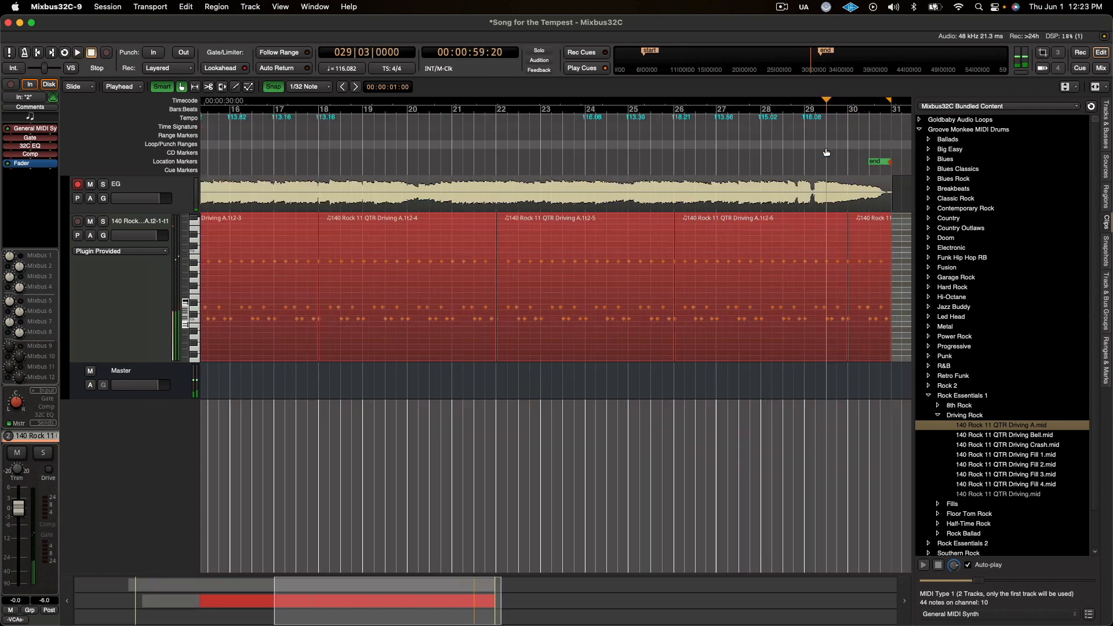
scroll(825, 148, down, 1)
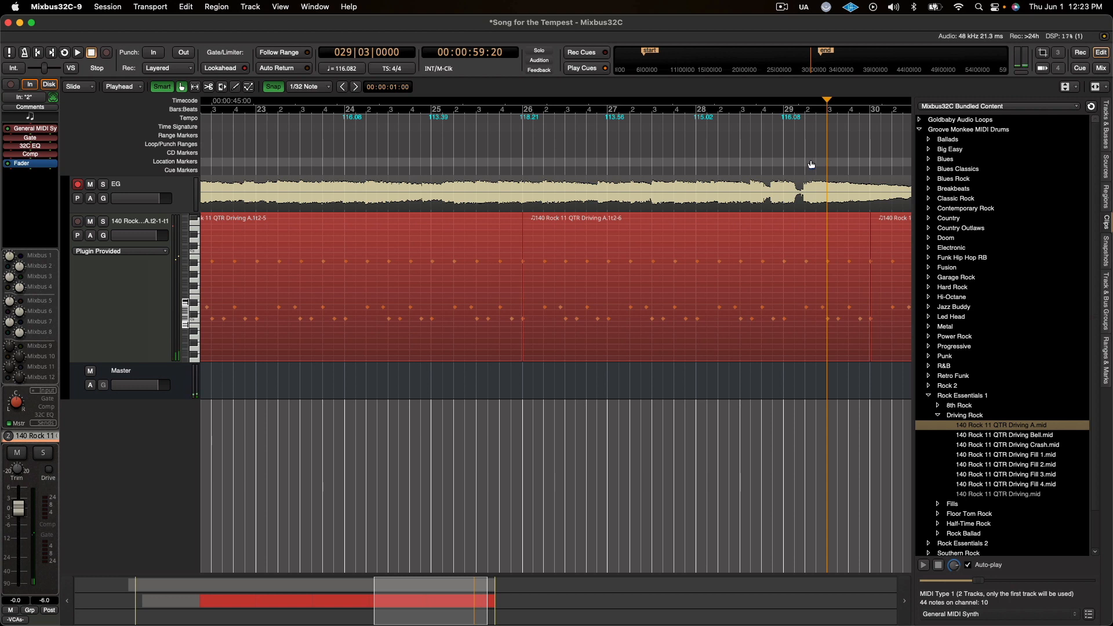
scroll(810, 163, right, 2)
scroll(811, 163, left, 1)
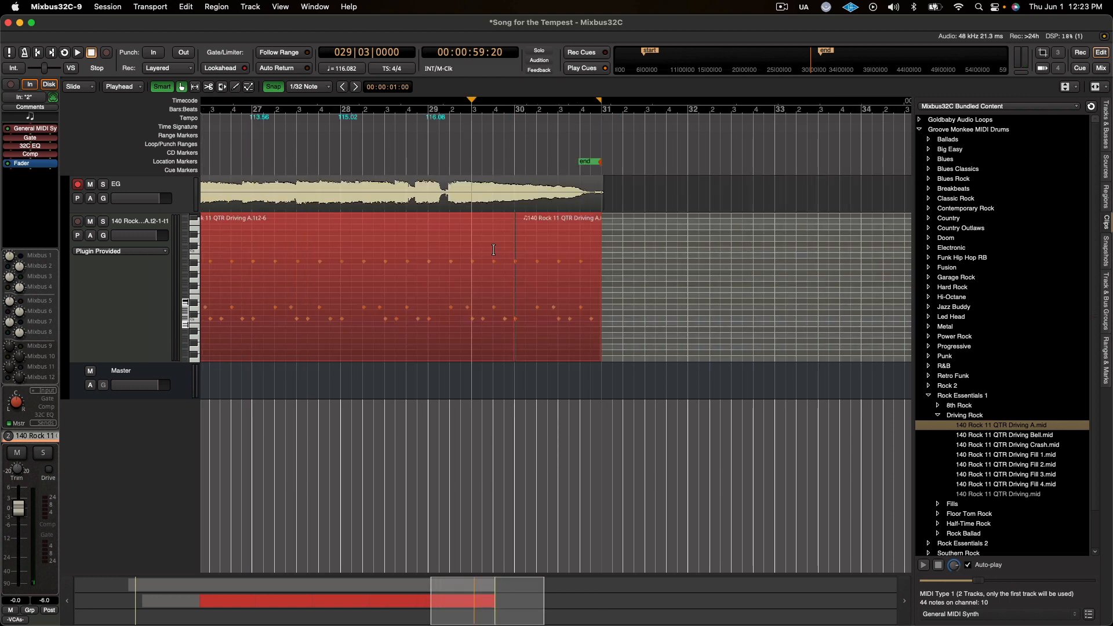
drag(450, 239, 647, 257)
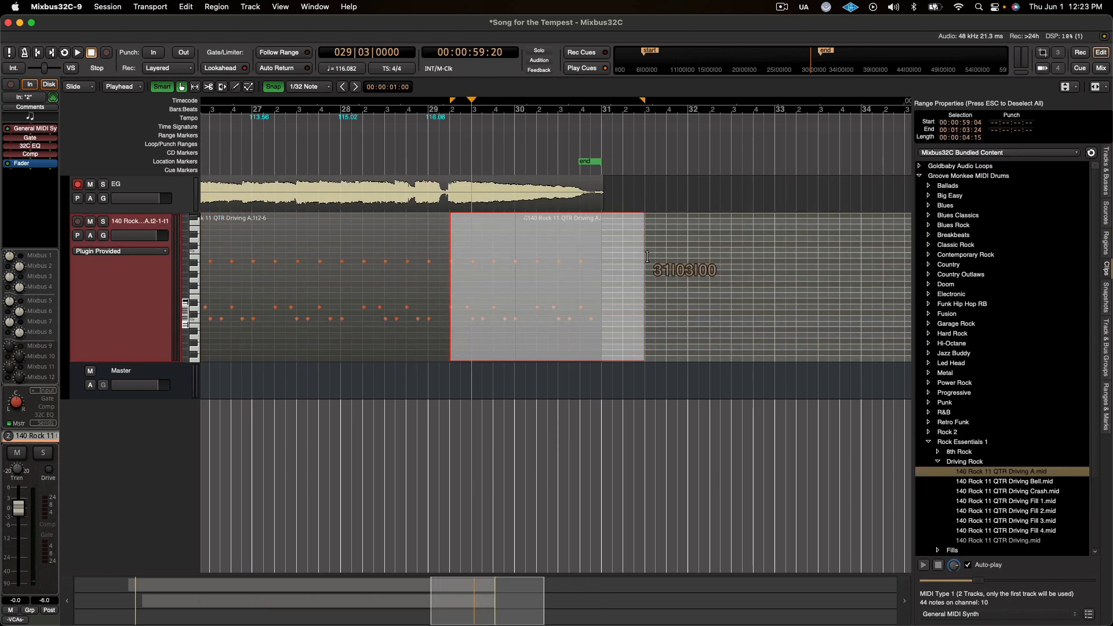
key(Delete)
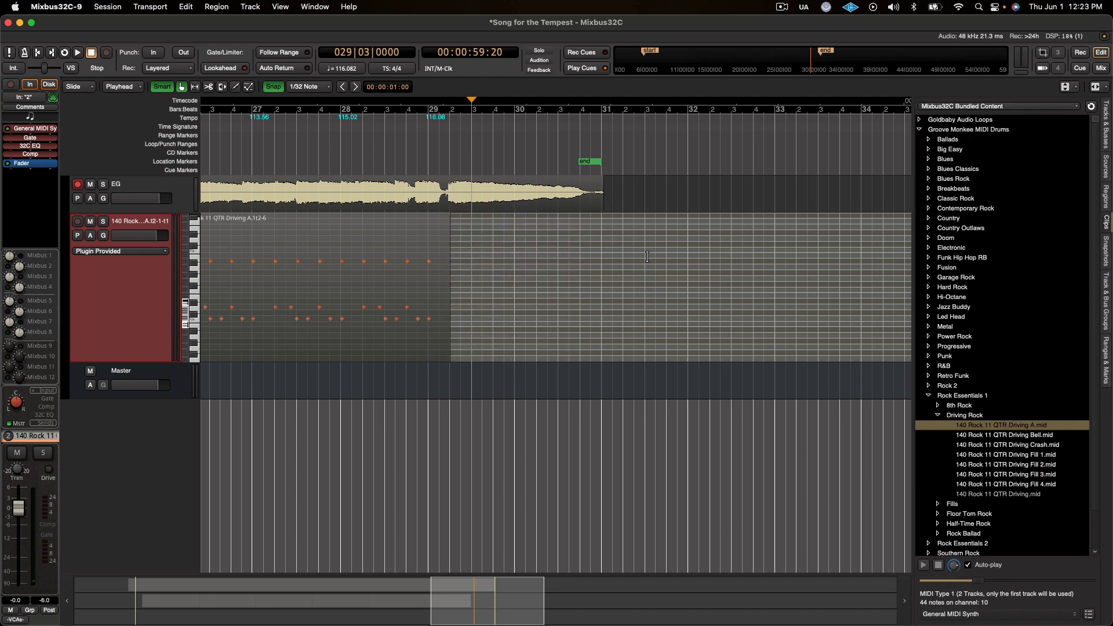
click(350, 145)
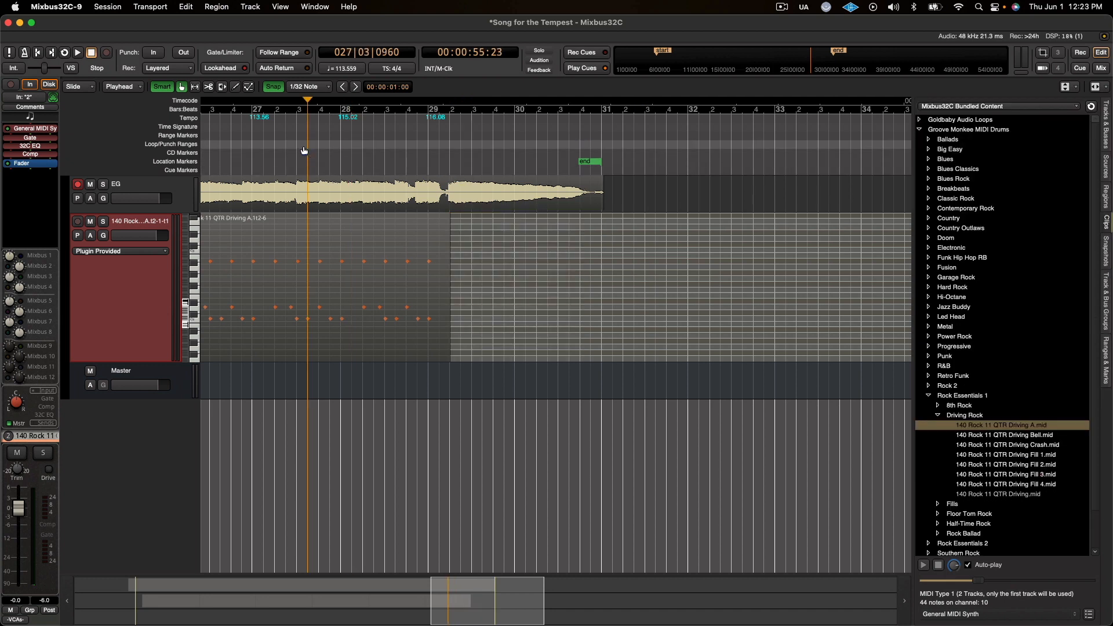
key(space)
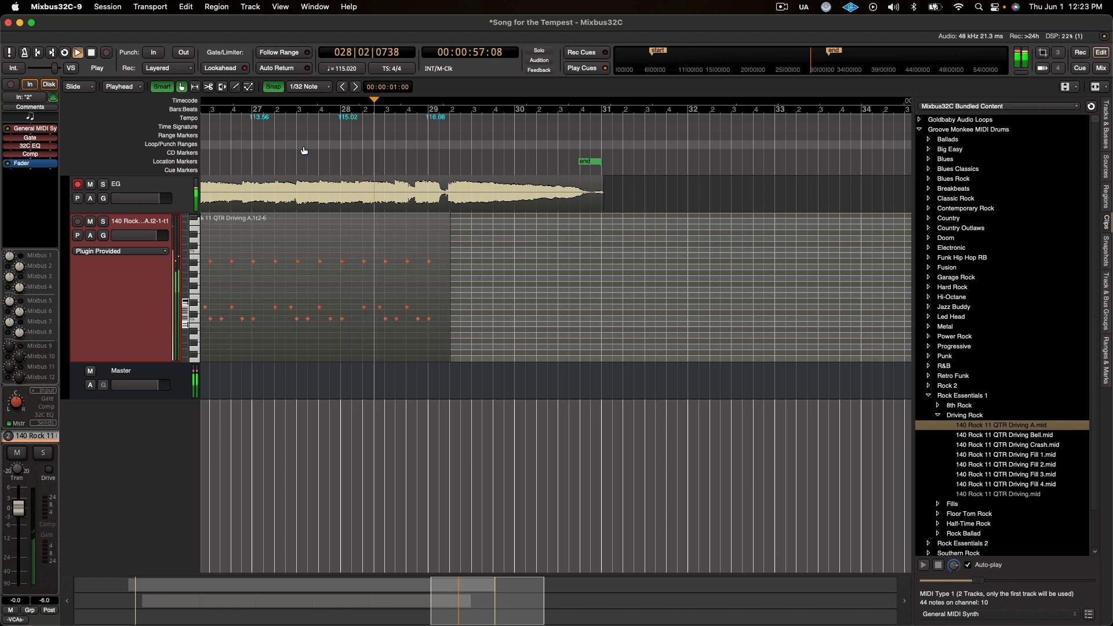